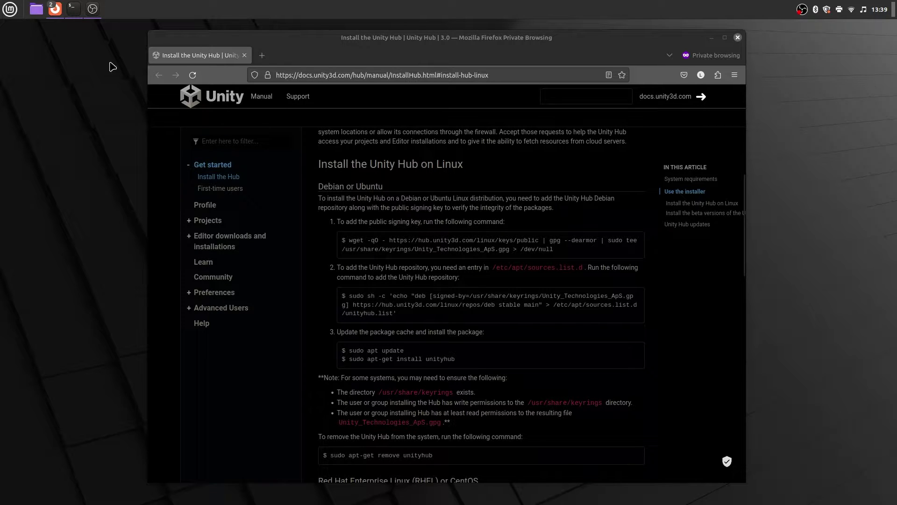
Step: Add Unity's signing key by running the wget key command from the docs in Terminal
{"action": "left_click", "coordinate": [73, 9]}
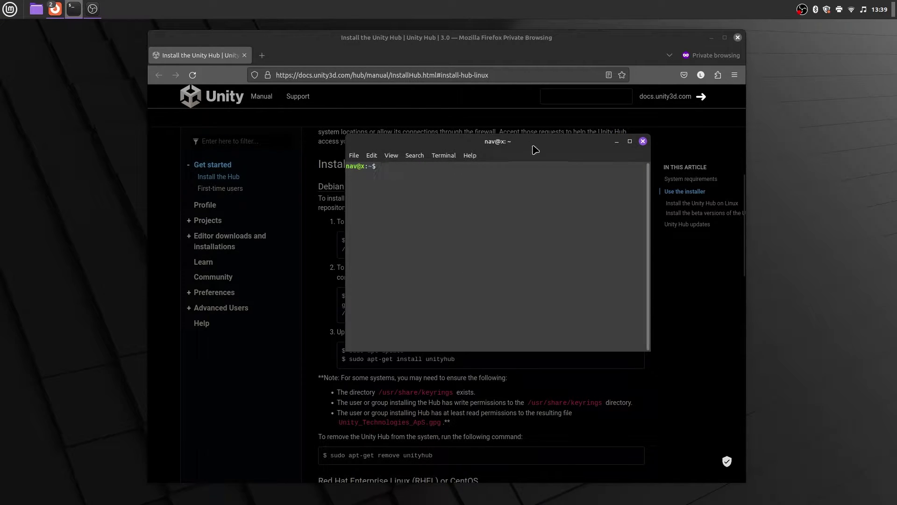
{"action": "left_click_drag", "start_coordinate": [535, 149], "coordinate": [204, 176]}
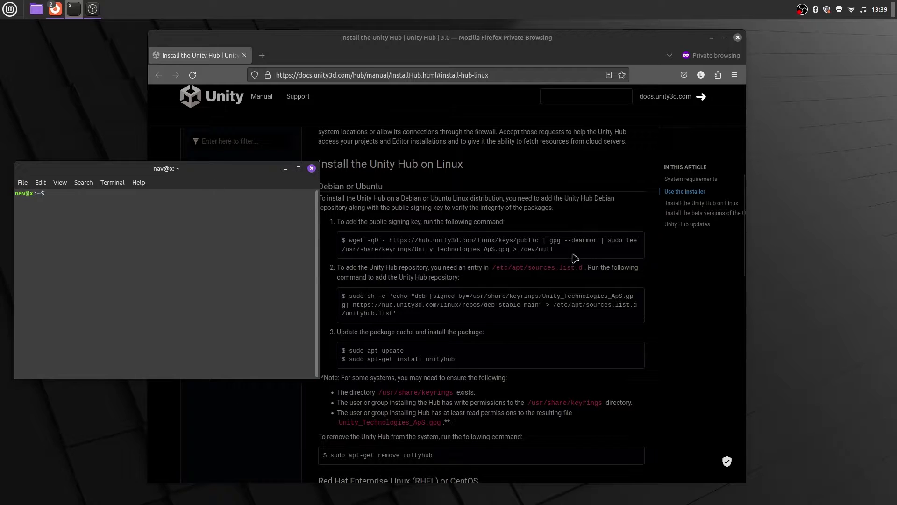
{"action": "left_click_drag", "start_coordinate": [574, 256], "coordinate": [350, 239]}
{"action": "middle_click", "coordinate": [163, 232]}
{"action": "key", "text": "Return"}
Step: Add the Unity Hub package repository with the sudo sh -c command, entering the account password
{"action": "key", "text": "Return"}
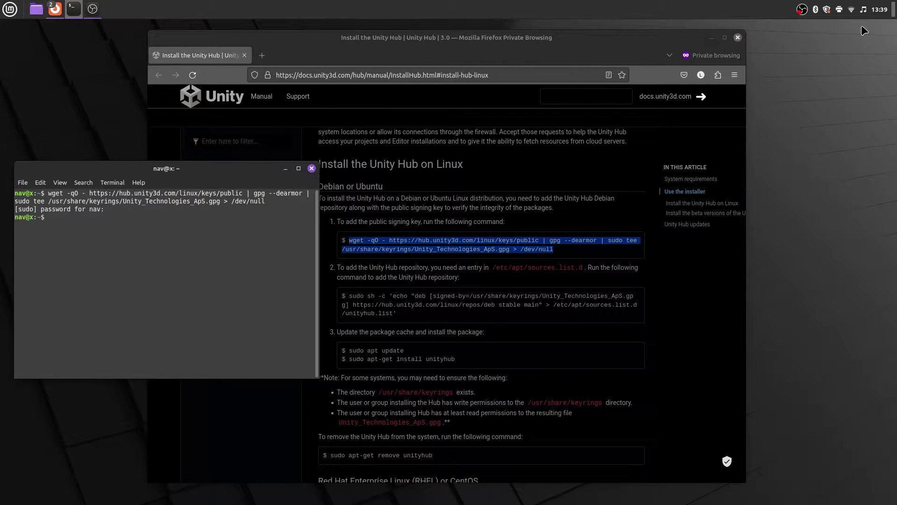
{"action": "left_click_drag", "start_coordinate": [397, 314], "coordinate": [350, 296]}
{"action": "right_click", "coordinate": [354, 295]}
{"action": "left_click", "coordinate": [374, 302]}
{"action": "right_click", "coordinate": [126, 207]}
{"action": "left_click", "coordinate": [145, 254]}
Step: Refresh the package lists with sudo apt update
{"action": "key", "text": "Return"}
{"action": "left_click_drag", "start_coordinate": [405, 351], "coordinate": [351, 354]}
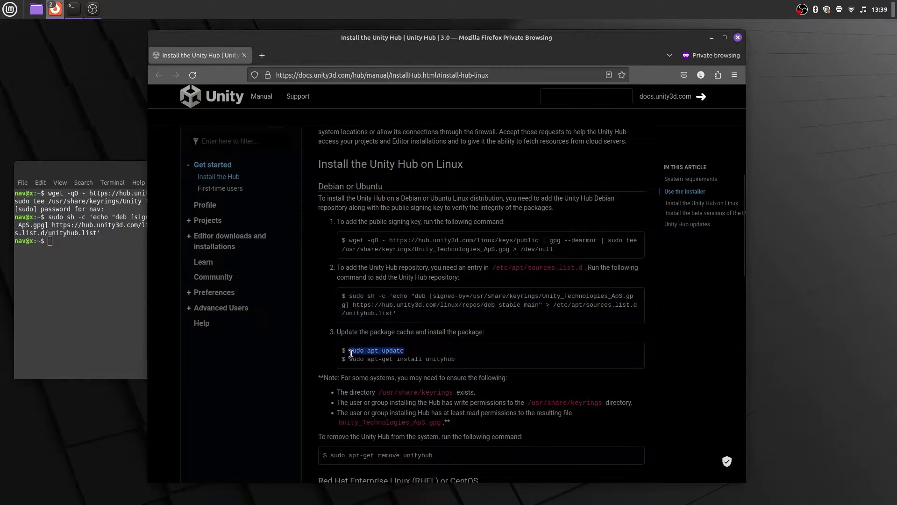
{"action": "right_click", "coordinate": [92, 288]}
{"action": "left_click", "coordinate": [112, 337]}
Step: Install Unity Hub with sudo apt-get install unityhub
{"action": "key", "text": "Return"}
{"action": "left_click_drag", "start_coordinate": [455, 359], "coordinate": [350, 359]}
{"action": "right_click", "coordinate": [355, 360]}
{"action": "left_click", "coordinate": [374, 367]}
{"action": "right_click", "coordinate": [83, 350]}
{"action": "left_click", "coordinate": [103, 398]}
{"action": "key", "text": "Return"}
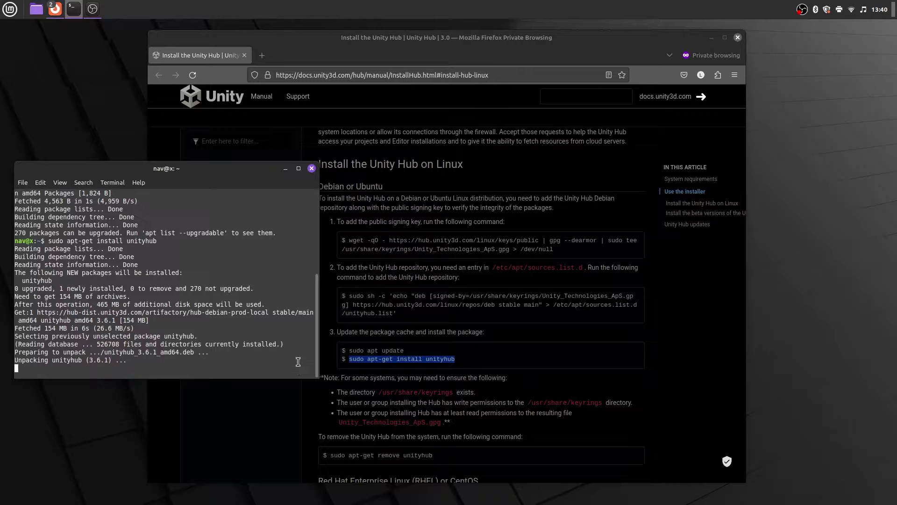
Step: Check the Note bullets on the docs page, then clear the terminal with clear
{"action": "left_click", "coordinate": [323, 372]}
{"action": "left_click_drag", "start_coordinate": [322, 374], "coordinate": [443, 439]}
{"action": "left_click", "coordinate": [443, 441]}
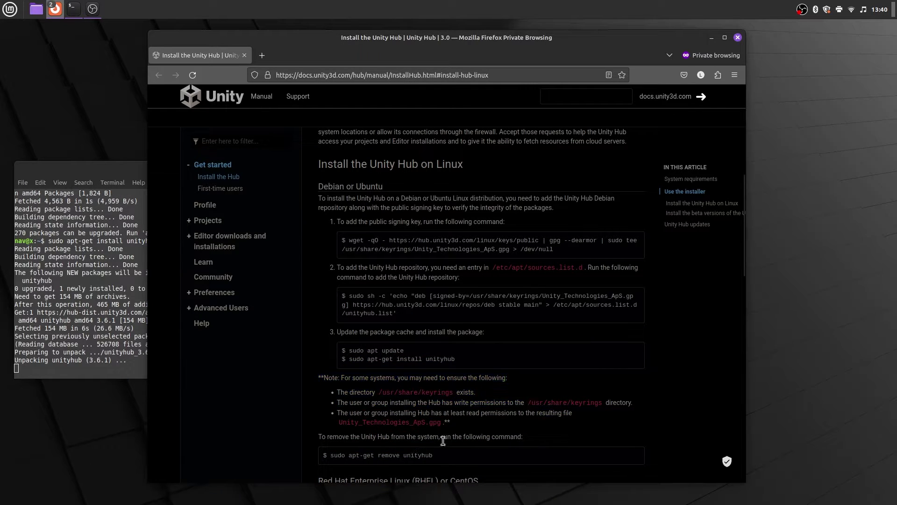
{"action": "key", "text": "alt+Tab"}
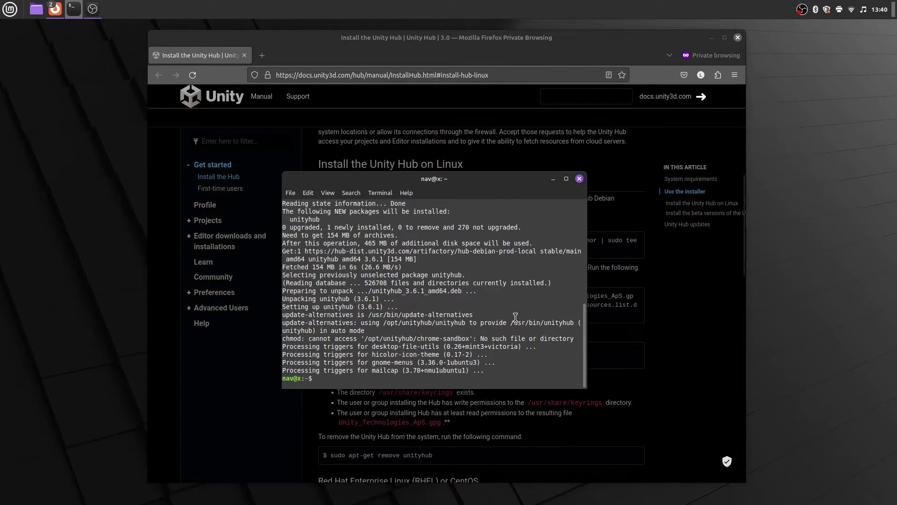
{"action": "type", "text": "clear"}
{"action": "key", "text": "Return"}
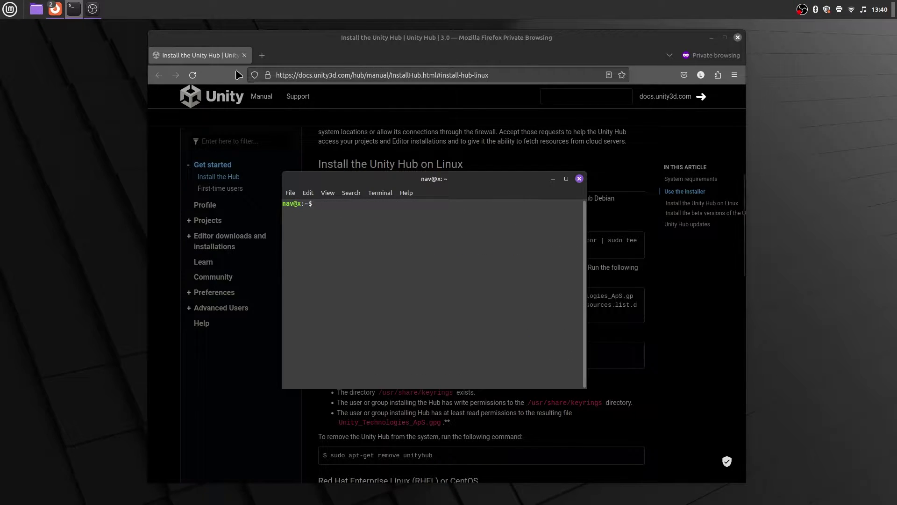
Step: Launch Unity Hub from the Mint menu search, close the terminal, and choose Sign in
{"action": "key", "text": "super"}
{"action": "type", "text": "u"}
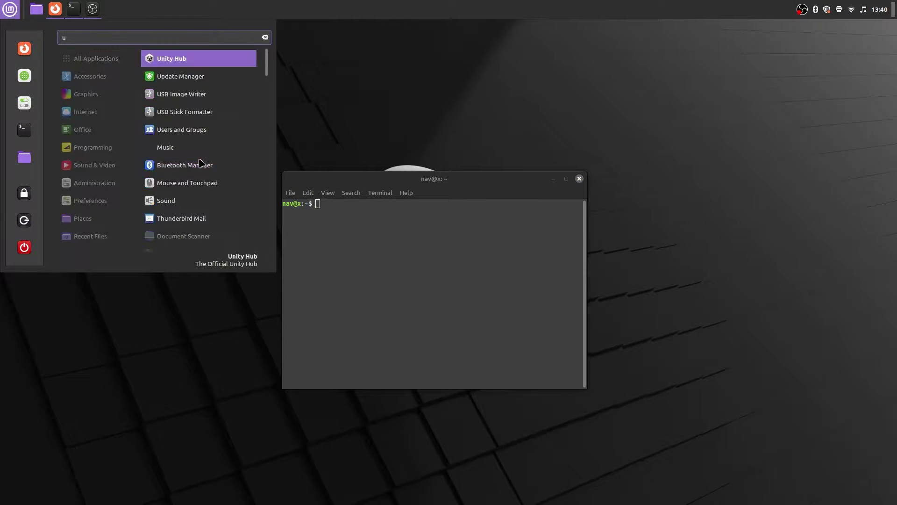
{"action": "key", "text": "Return"}
{"action": "left_click", "coordinate": [579, 178]}
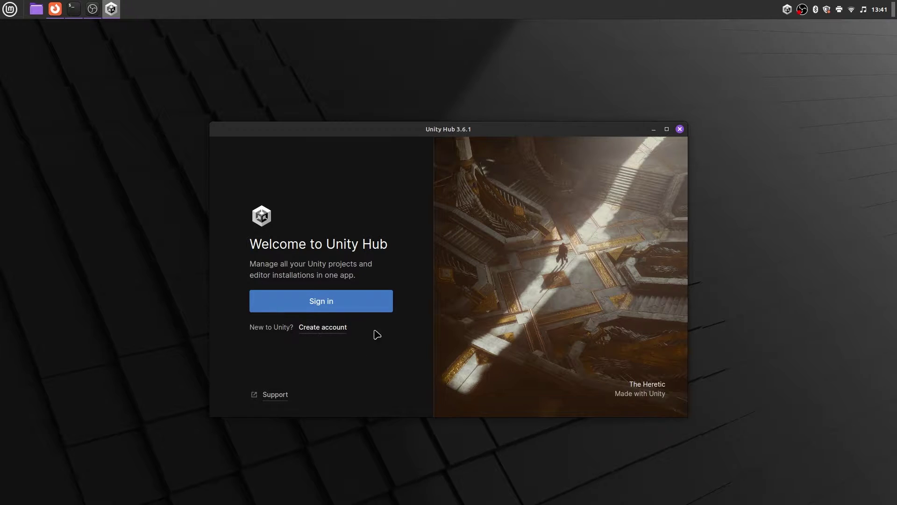
{"action": "left_click", "coordinate": [341, 300]}
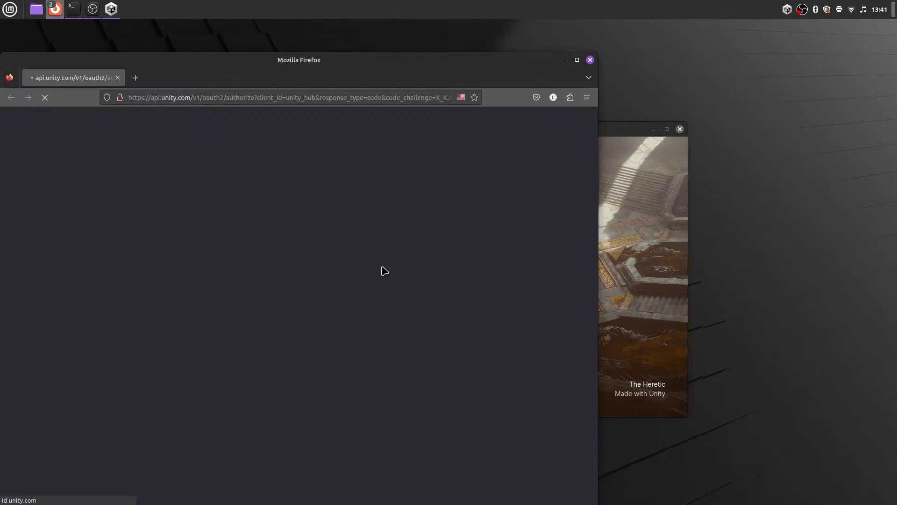
Step: Sign in on the Unity ID page with the saved login and open the link in Unity Hub
{"action": "left_click_drag", "start_coordinate": [360, 71], "coordinate": [481, 44]}
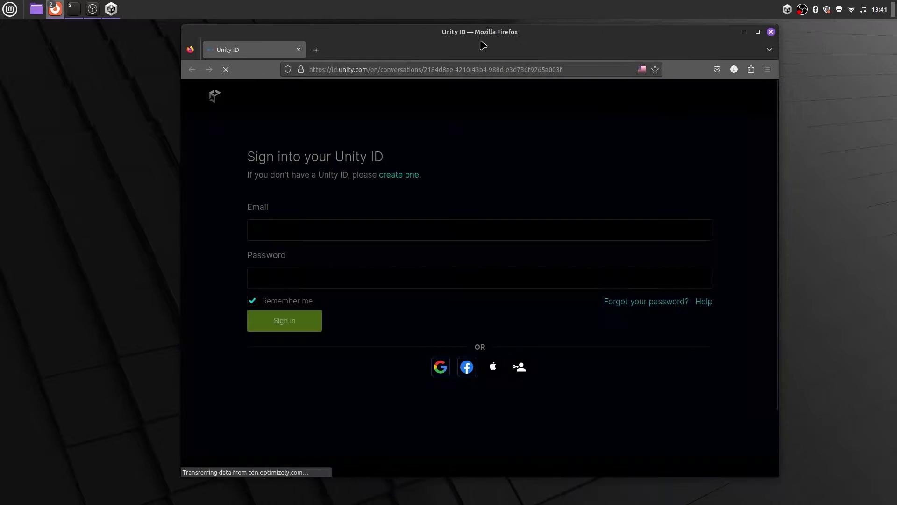
{"action": "left_click", "coordinate": [292, 225]}
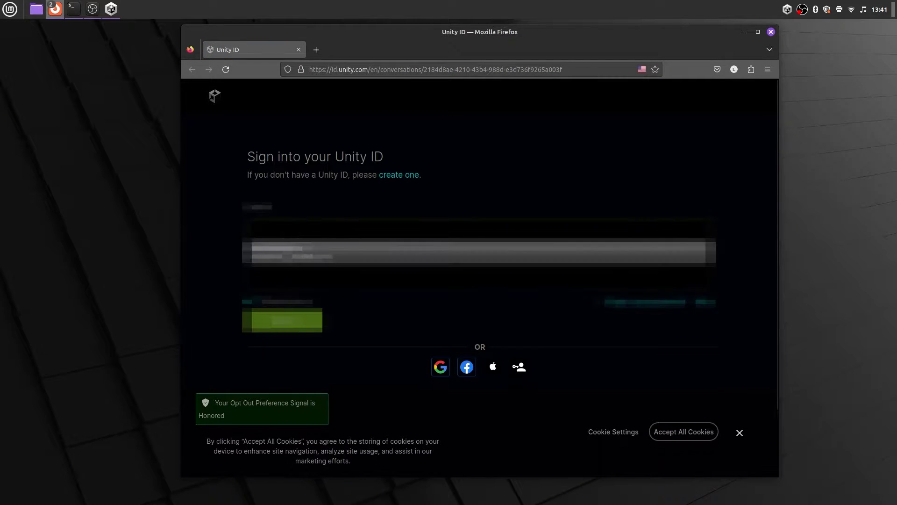
{"action": "left_click", "coordinate": [299, 249]}
{"action": "left_click", "coordinate": [284, 320]}
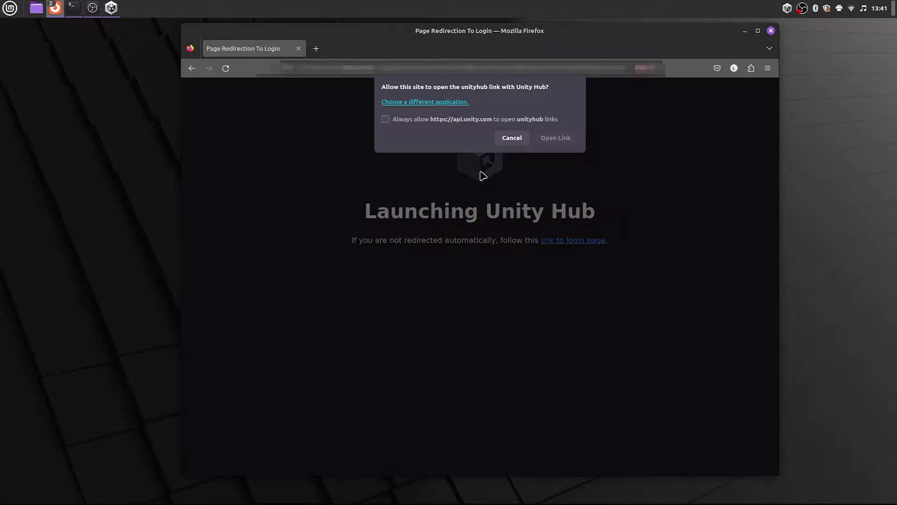
{"action": "left_click", "coordinate": [552, 138]}
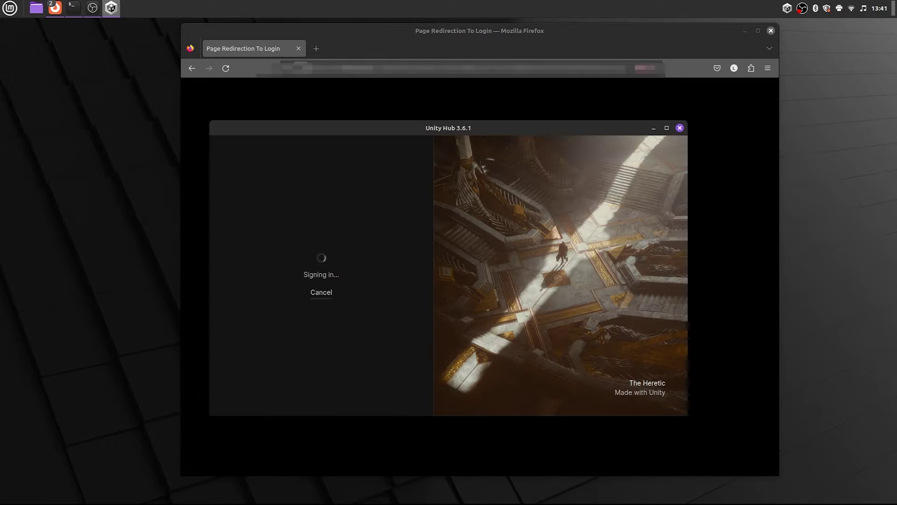
Step: Skip the editor installation prompt with Don't ask me again ticked
{"action": "left_click", "coordinate": [446, 358]}
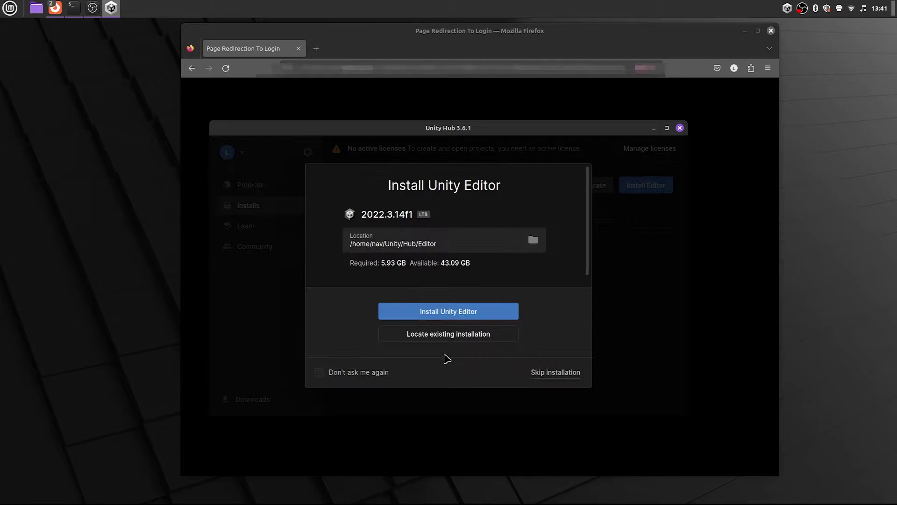
{"action": "left_click", "coordinate": [319, 372]}
{"action": "left_click", "coordinate": [574, 373]}
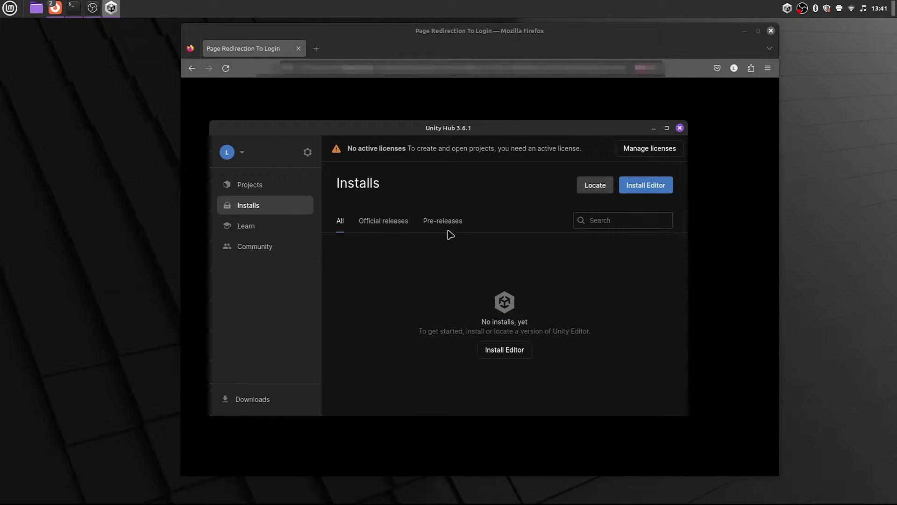
Step: Add a free Personal license via Manage licenses, agreeing to the terms
{"action": "left_click", "coordinate": [660, 153]}
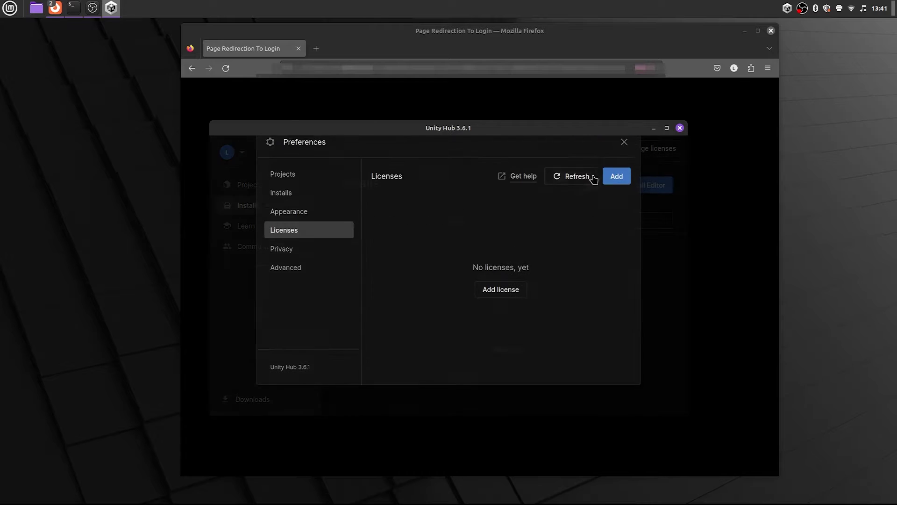
{"action": "left_click", "coordinate": [511, 301]}
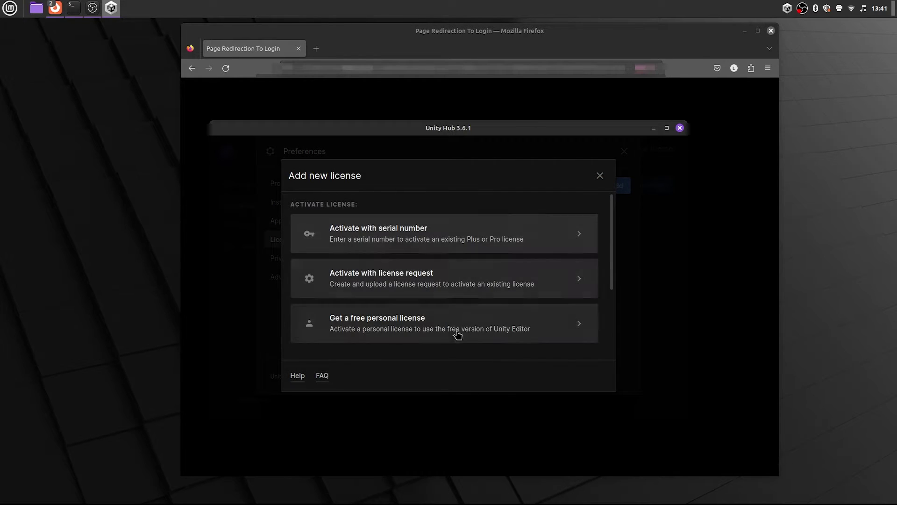
{"action": "left_click", "coordinate": [417, 337]}
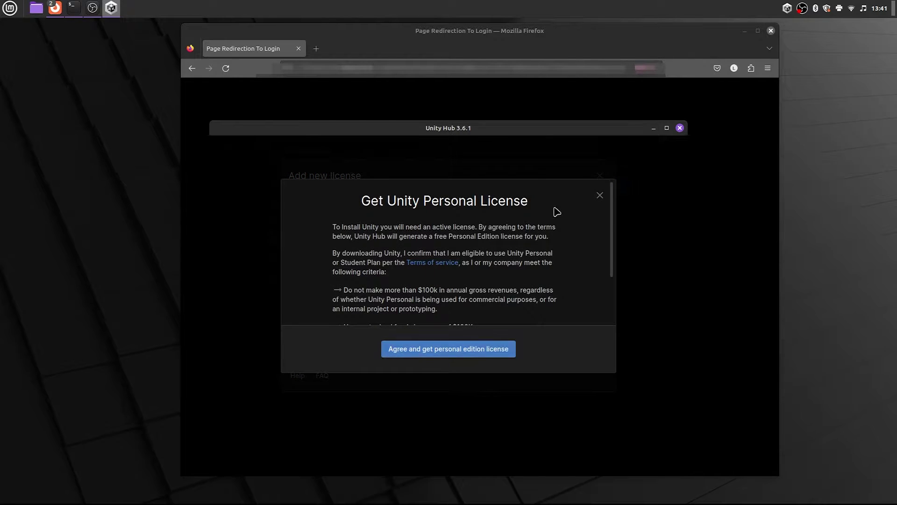
{"action": "left_click", "coordinate": [472, 351]}
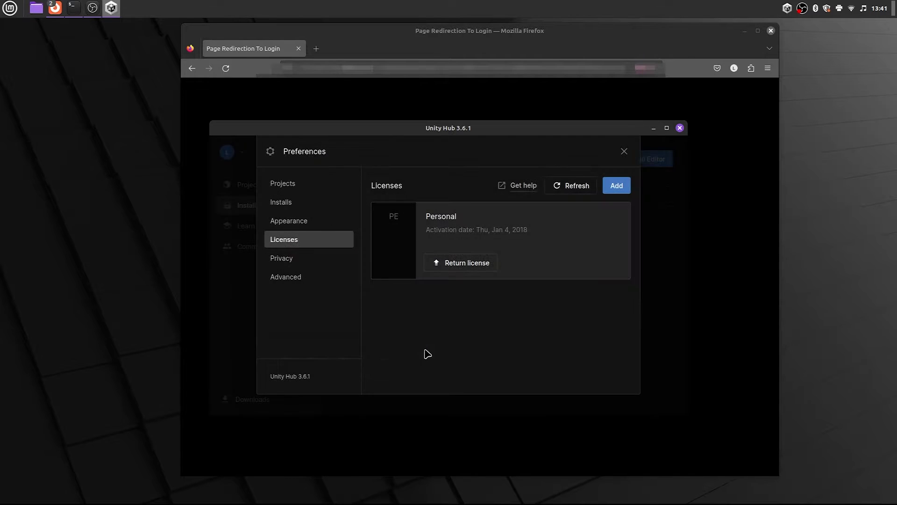
Step: Install the Unity 2022.3.14f1 LTS editor with the Documentation module ticked
{"action": "left_click", "coordinate": [624, 151]}
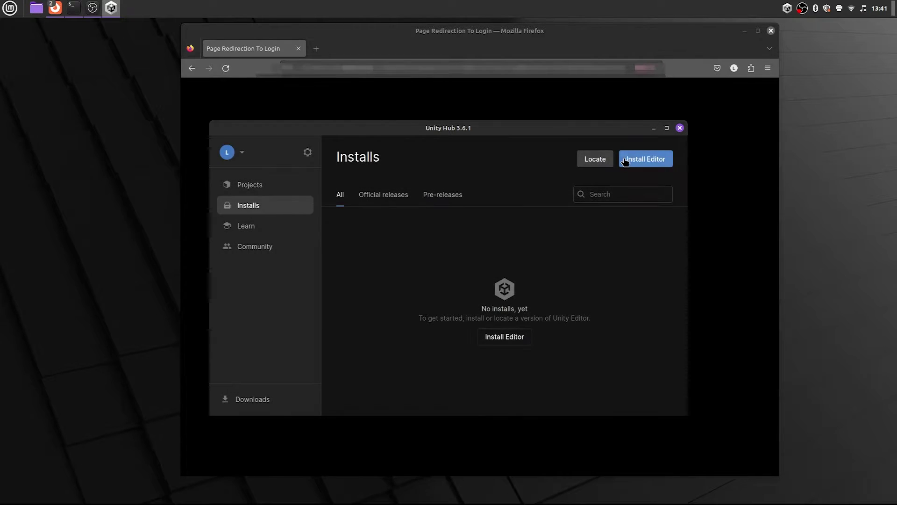
{"action": "left_click", "coordinate": [651, 165]}
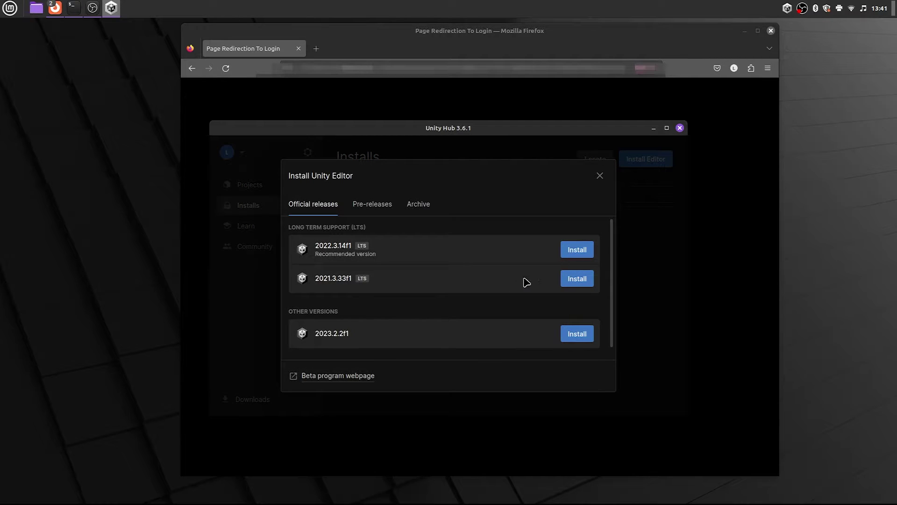
{"action": "left_click", "coordinate": [573, 253]}
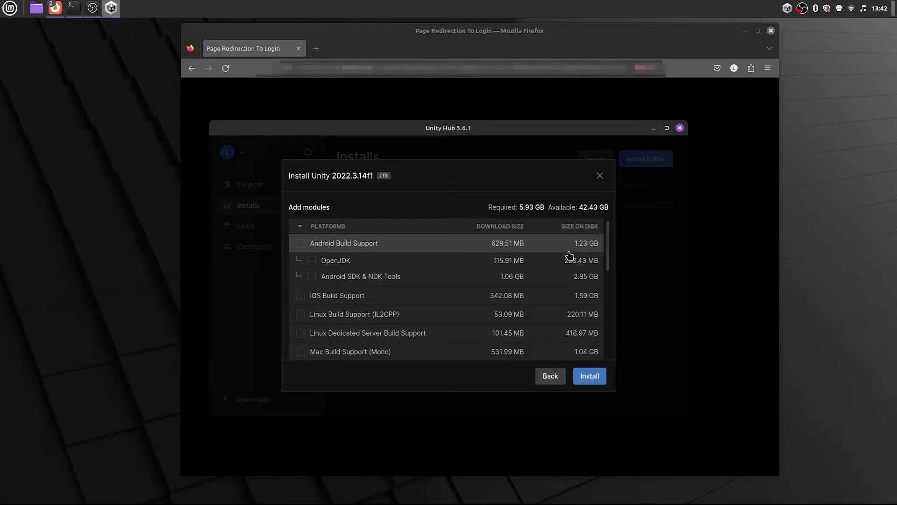
{"action": "scroll", "coordinate": [498, 248], "scroll_direction": "down", "scroll_amount": 10}
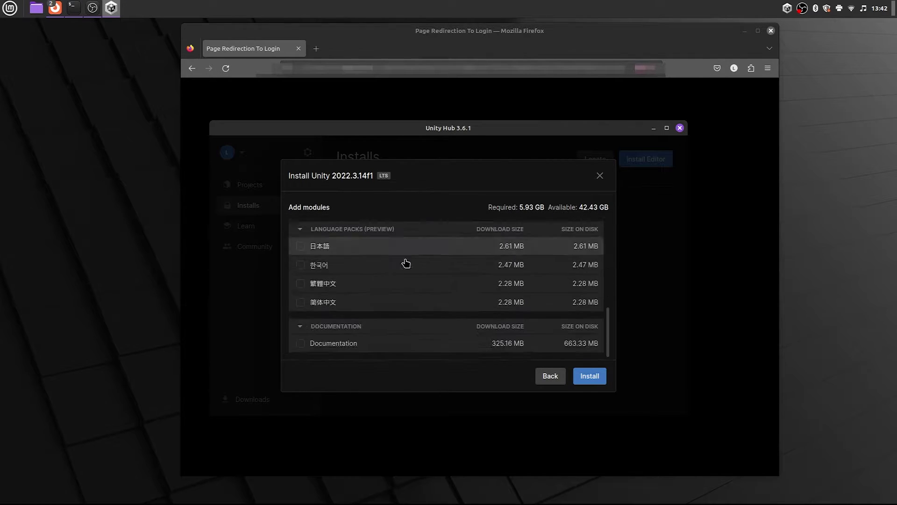
{"action": "scroll", "coordinate": [406, 263], "scroll_direction": "up", "scroll_amount": 10}
{"action": "scroll", "coordinate": [369, 252], "scroll_direction": "down", "scroll_amount": 10}
{"action": "left_click", "coordinate": [344, 347]}
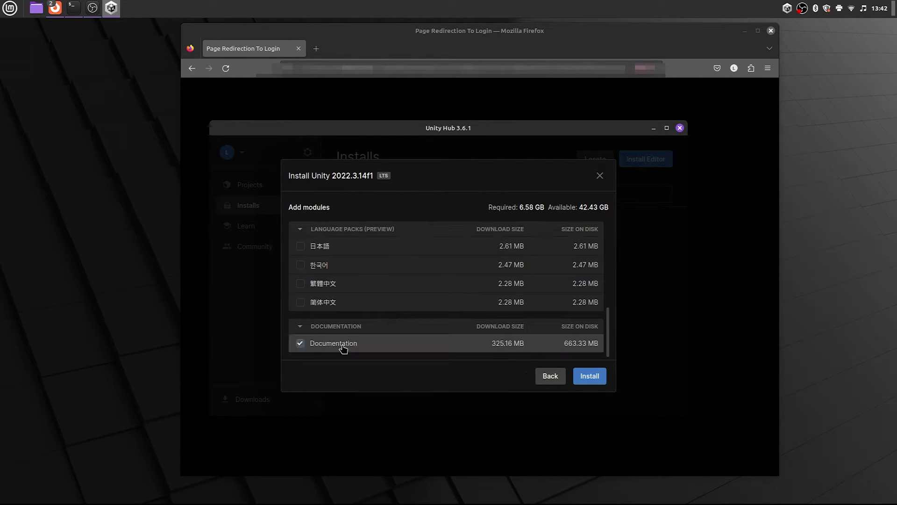
{"action": "left_click", "coordinate": [589, 376]}
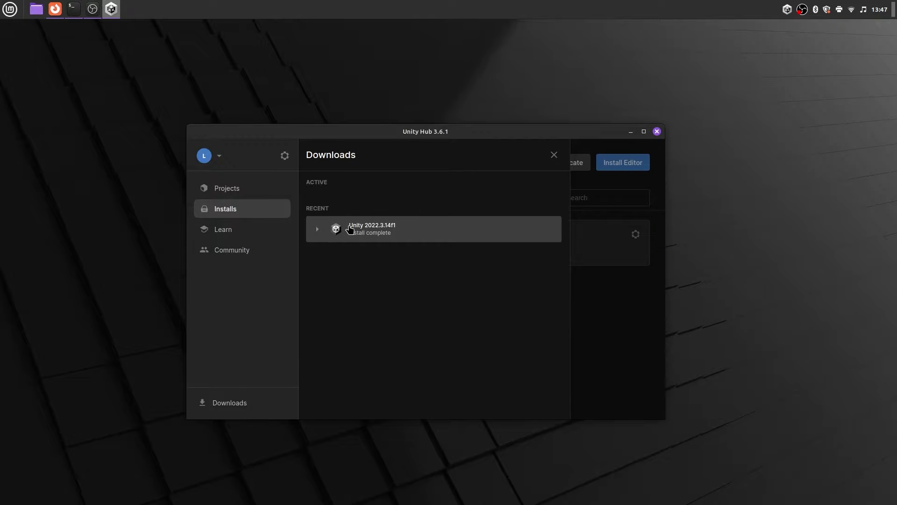
Step: Close the finished downloads list and go to the Projects page
{"action": "left_click", "coordinate": [350, 229]}
{"action": "left_click", "coordinate": [553, 155]}
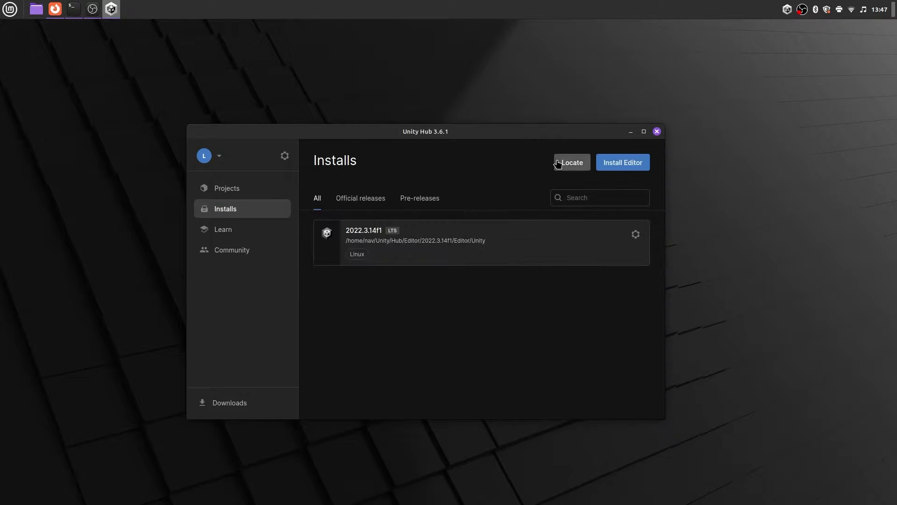
{"action": "left_click", "coordinate": [249, 195]}
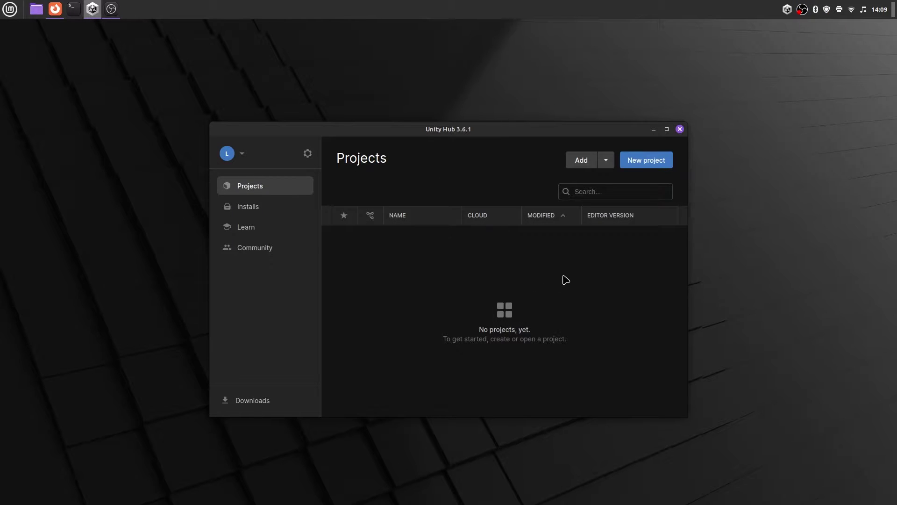
Step: Create a 3D project named Test with Connect to Unity Cloud unchecked and an organization chosen
{"action": "left_click", "coordinate": [647, 169]}
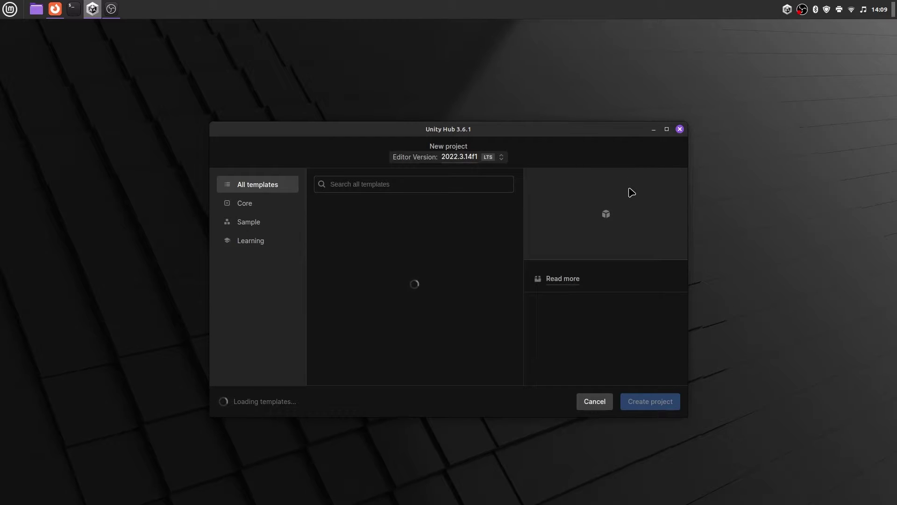
{"action": "scroll", "coordinate": [602, 304], "scroll_direction": "down", "scroll_amount": 3}
{"action": "triple_click", "coordinate": [585, 285]}
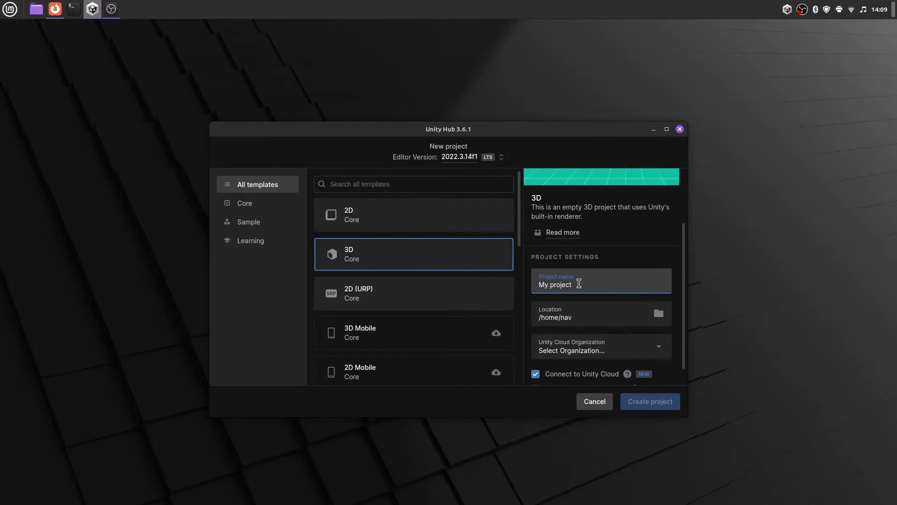
{"action": "type", "text": "TestProject"}
{"action": "key", "text": "BackSpace"}
{"action": "key", "text": "BackSpace"}
{"action": "key", "text": "BackSpace"}
{"action": "key", "text": "BackSpace"}
{"action": "key", "text": "BackSpace"}
{"action": "key", "text": "BackSpace"}
{"action": "key", "text": "BackSpace"}
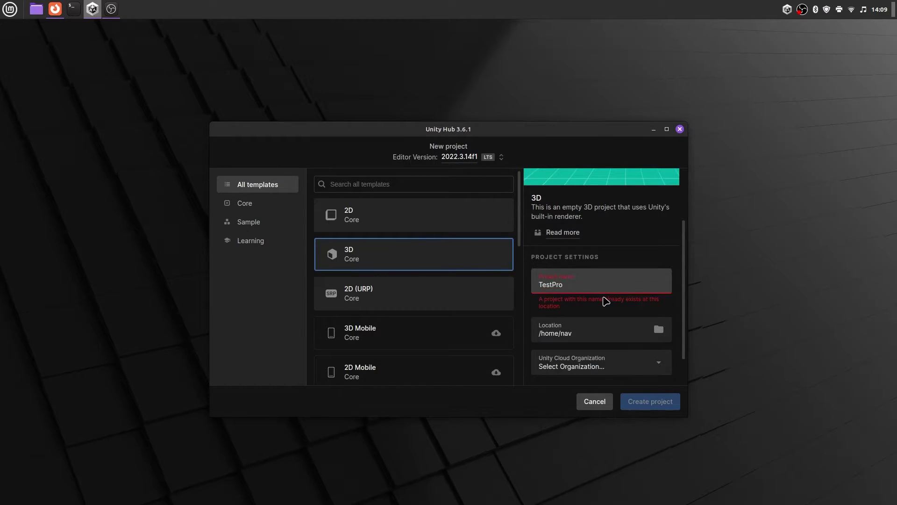
{"action": "scroll", "coordinate": [626, 340], "scroll_direction": "down", "scroll_amount": 1}
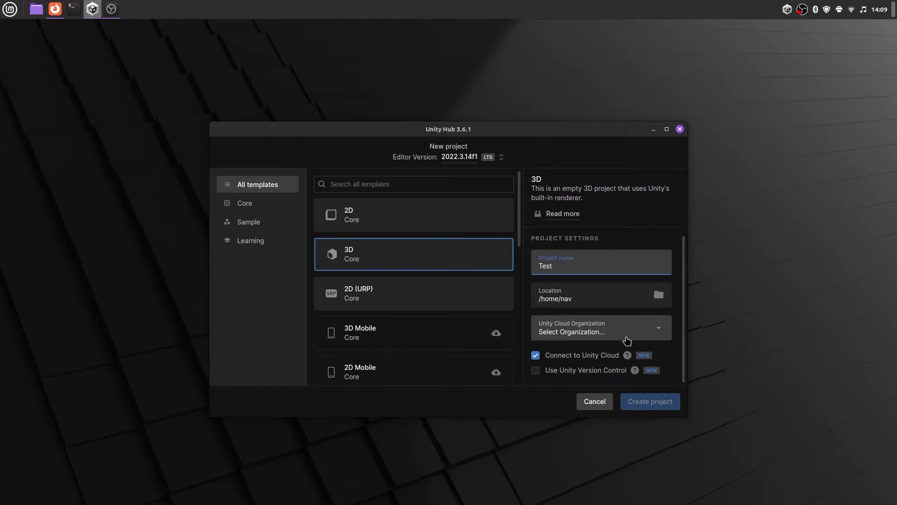
{"action": "left_click", "coordinate": [576, 355]}
{"action": "left_click", "coordinate": [589, 333]}
{"action": "left_click", "coordinate": [589, 371]}
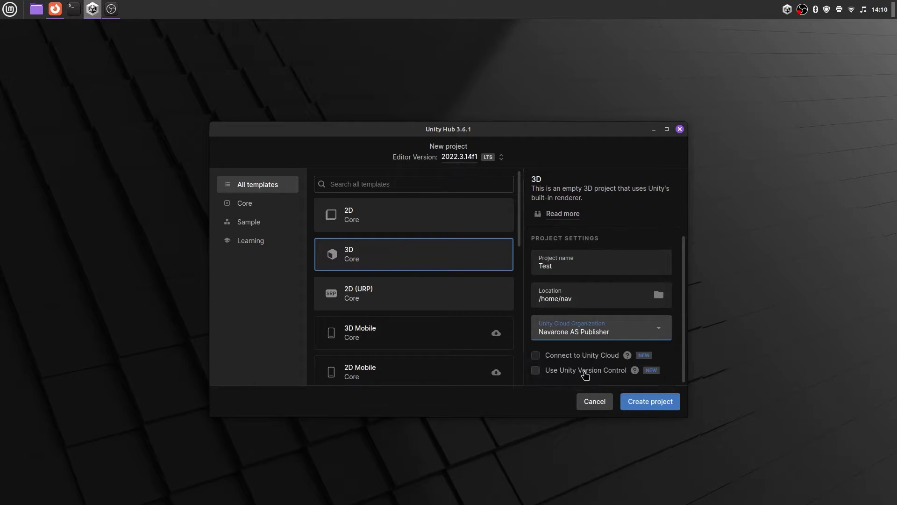
{"action": "left_click", "coordinate": [657, 406]}
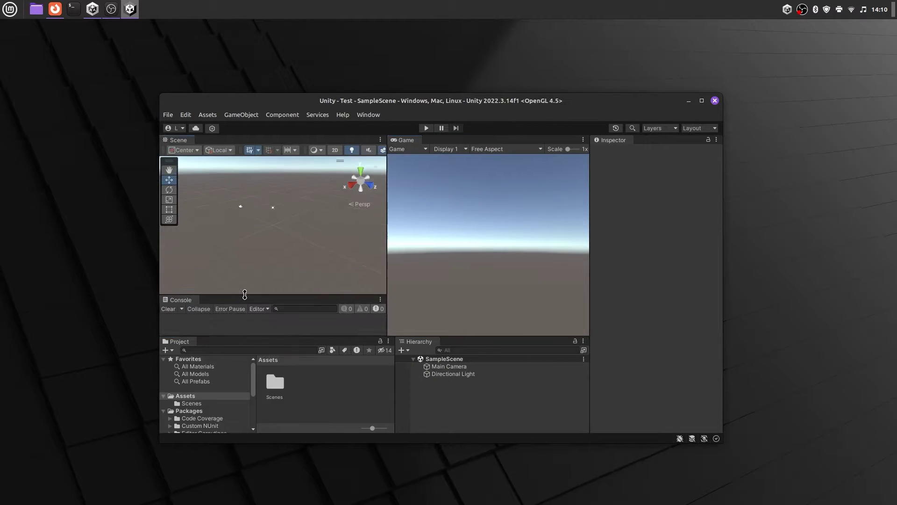
Step: Add a Cube to SampleScene from the Hierarchy's 3D Object menu
{"action": "left_click", "coordinate": [406, 375]}
{"action": "mouse_move", "coordinate": [426, 420]}
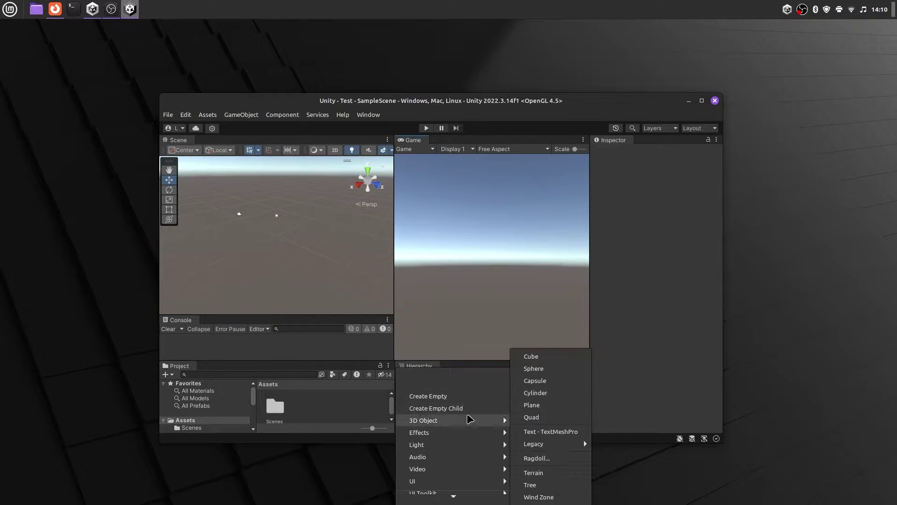
{"action": "left_click", "coordinate": [565, 366]}
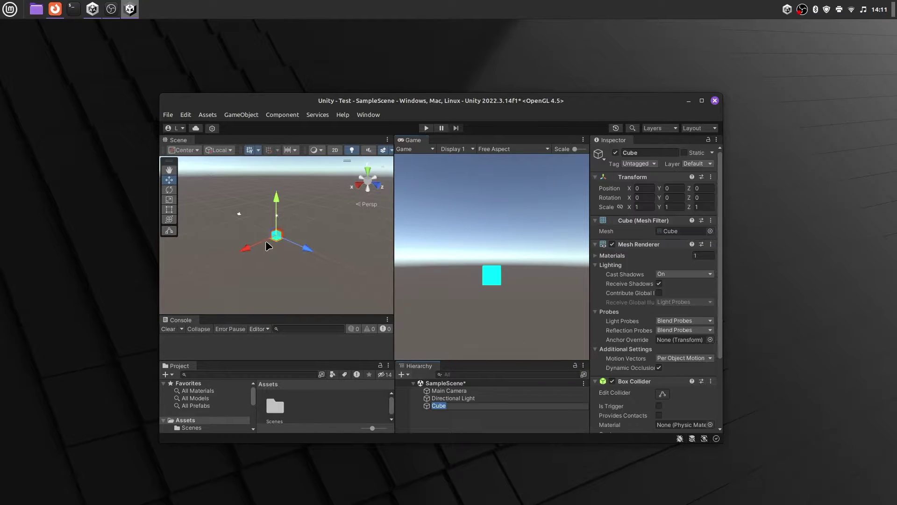
{"action": "left_click_drag", "start_coordinate": [251, 252], "coordinate": [236, 263]}
{"action": "key", "text": "ctrl+z"}
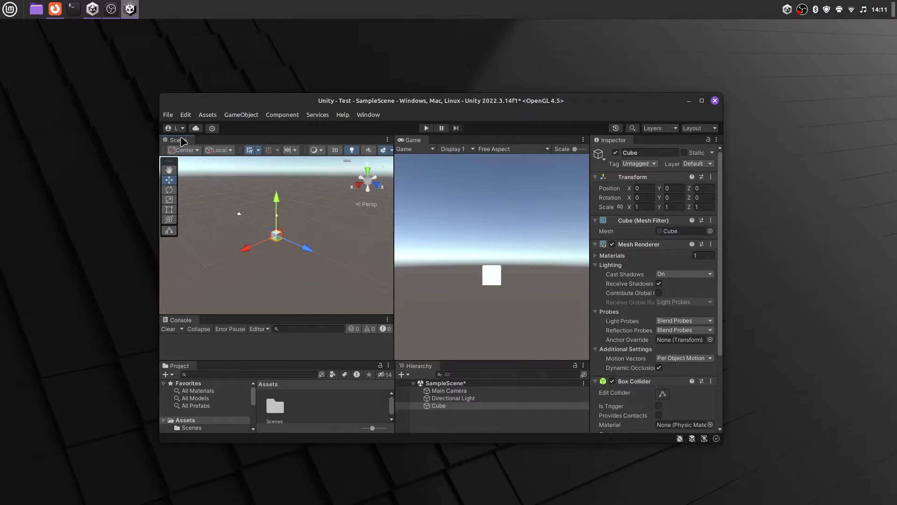
Step: Create a C# script named TestScript in the Assets folder
{"action": "left_click_drag", "start_coordinate": [161, 97], "coordinate": [142, 75]}
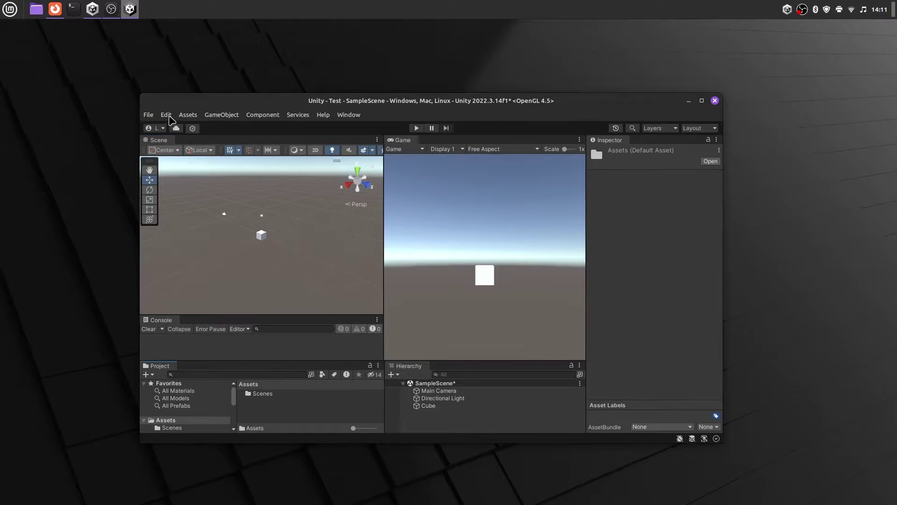
{"action": "right_click", "coordinate": [270, 407]}
{"action": "mouse_move", "coordinate": [411, 120]}
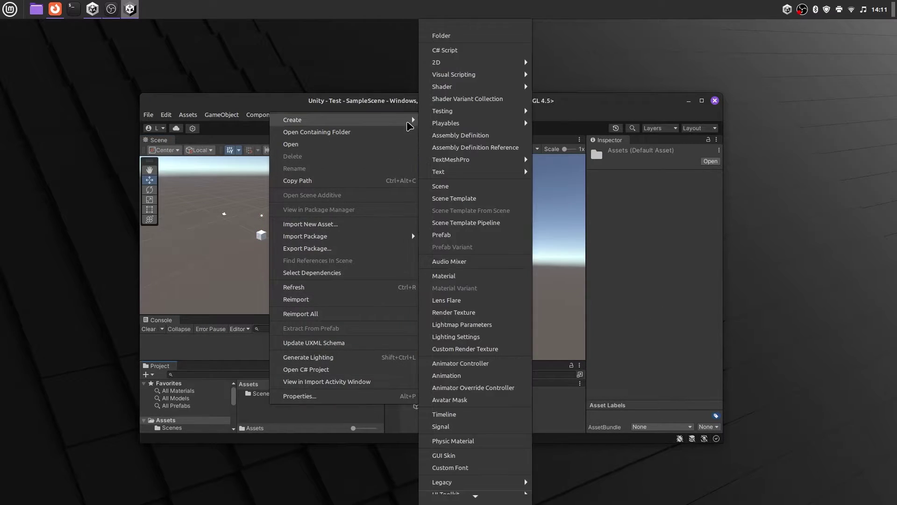
{"action": "left_click", "coordinate": [468, 51]}
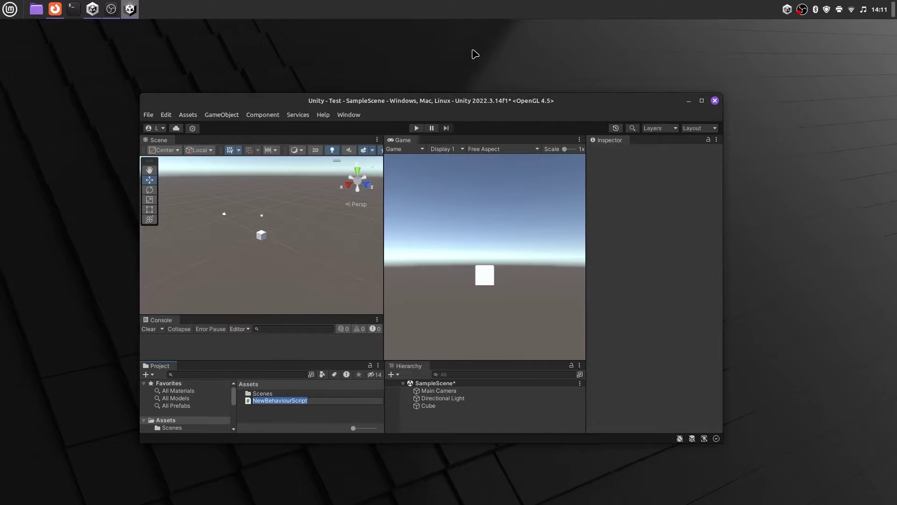
{"action": "type", "text": "TestScript"}
{"action": "key", "text": "Return"}
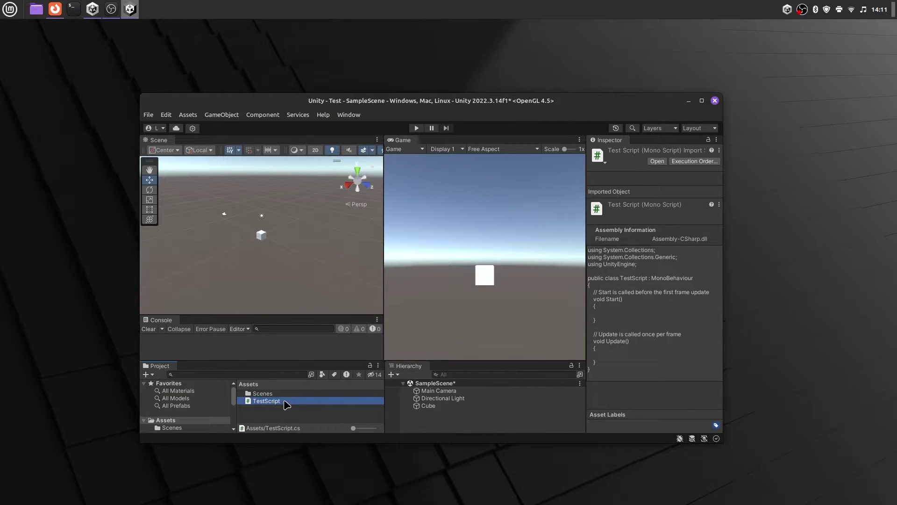
{"action": "double_click", "coordinate": [284, 401]}
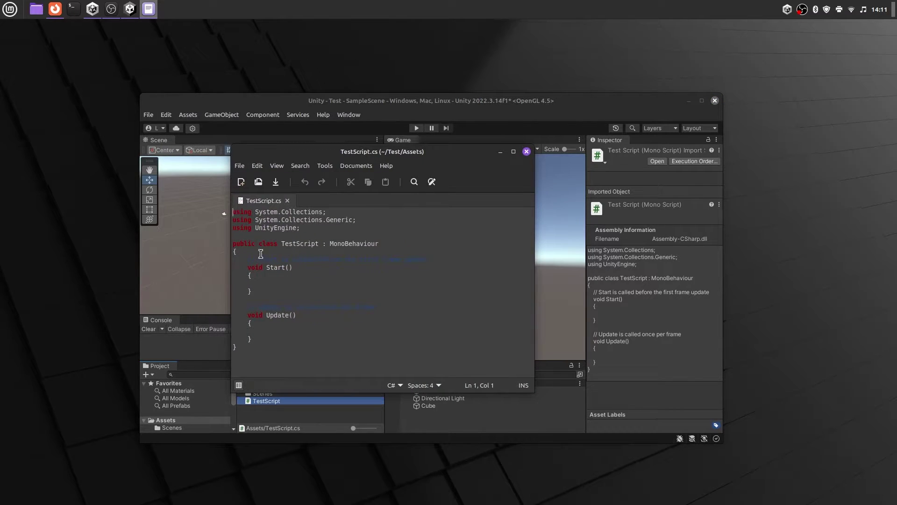
{"action": "left_click_drag", "start_coordinate": [261, 254], "coordinate": [234, 231]}
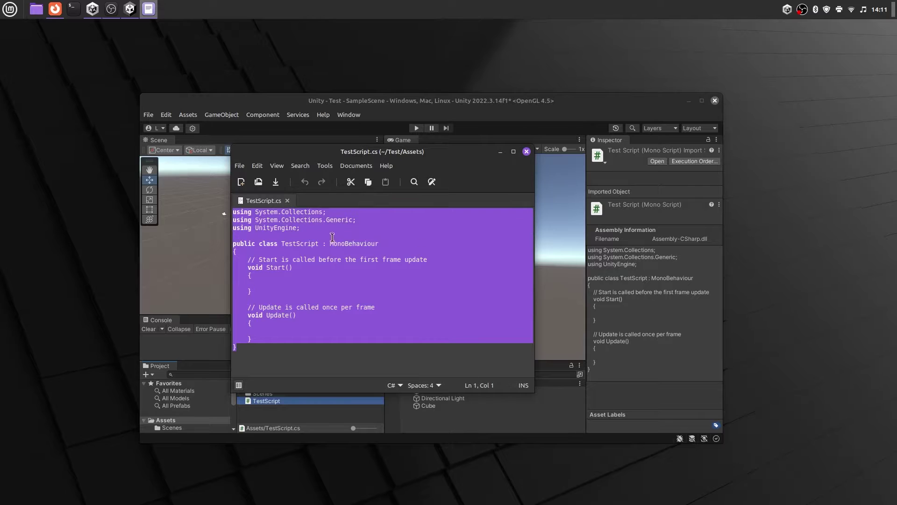
{"action": "left_click", "coordinate": [234, 233]}
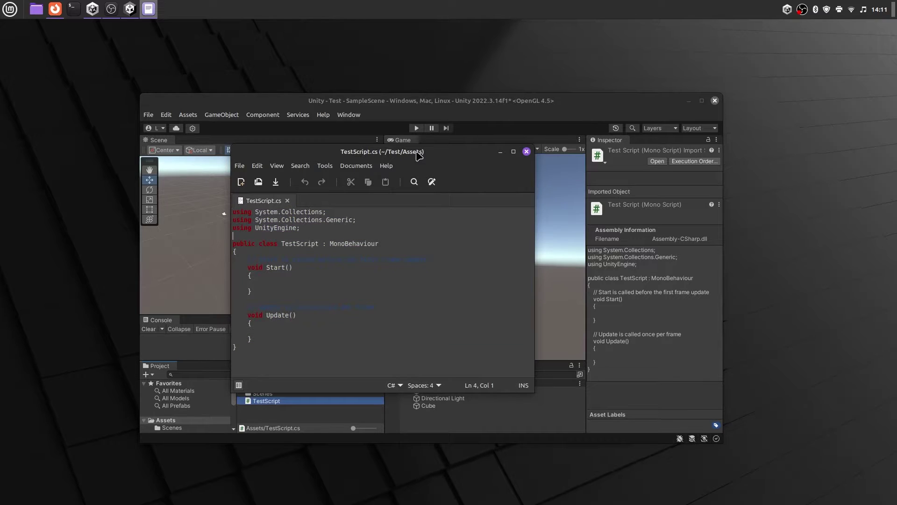
{"action": "middle_click", "coordinate": [276, 204]}
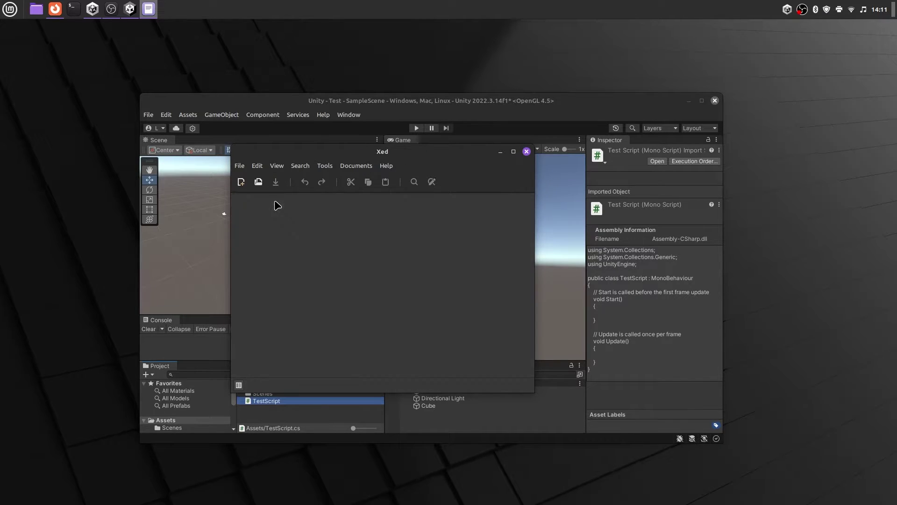
{"action": "left_click", "coordinate": [527, 151]}
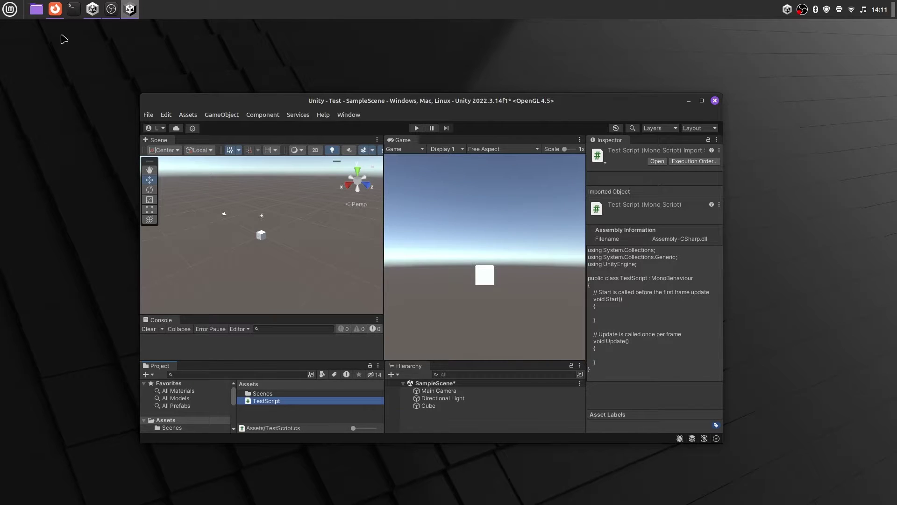
{"action": "left_click", "coordinate": [54, 8]}
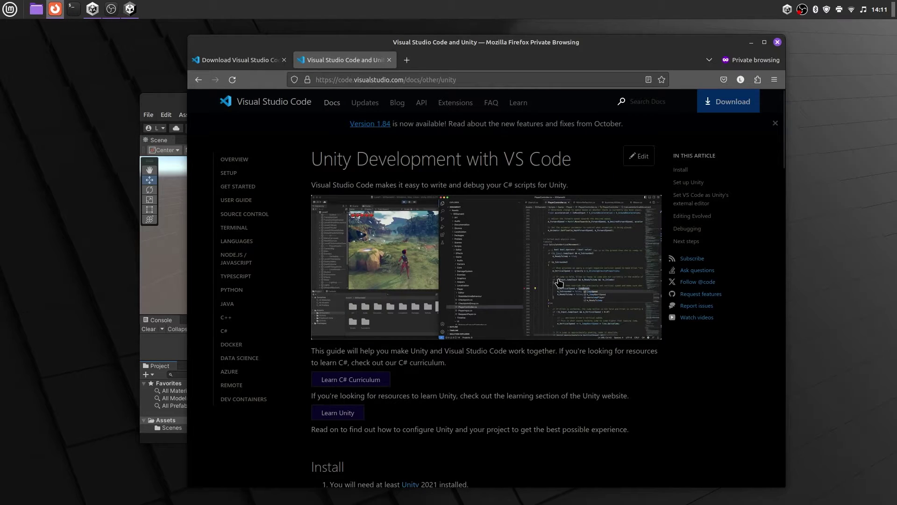
Step: Read the Install section of the VS Code Unity guide, then go to the Download Visual Studio Code tab
{"action": "left_click_drag", "start_coordinate": [312, 158], "coordinate": [482, 160]}
{"action": "double_click", "coordinate": [554, 159]}
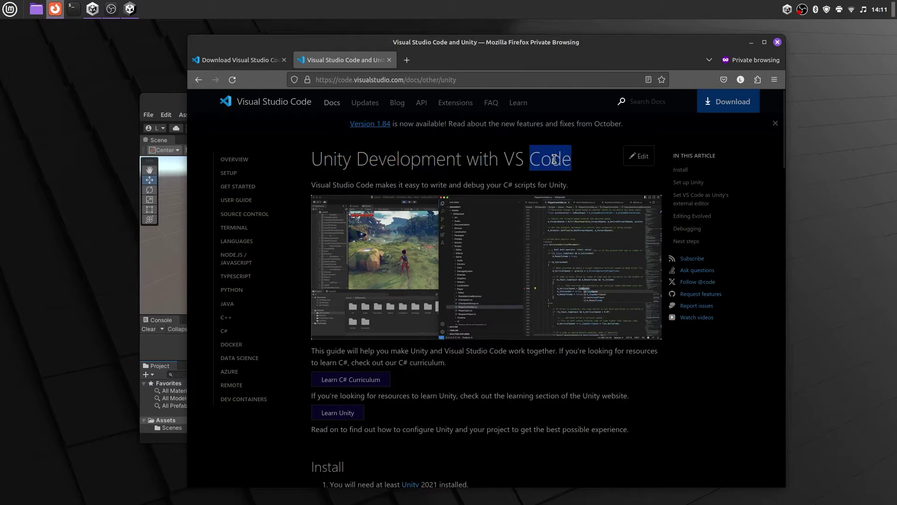
{"action": "triple_click", "coordinate": [554, 159]}
{"action": "scroll", "coordinate": [550, 166], "scroll_direction": "down", "scroll_amount": 5}
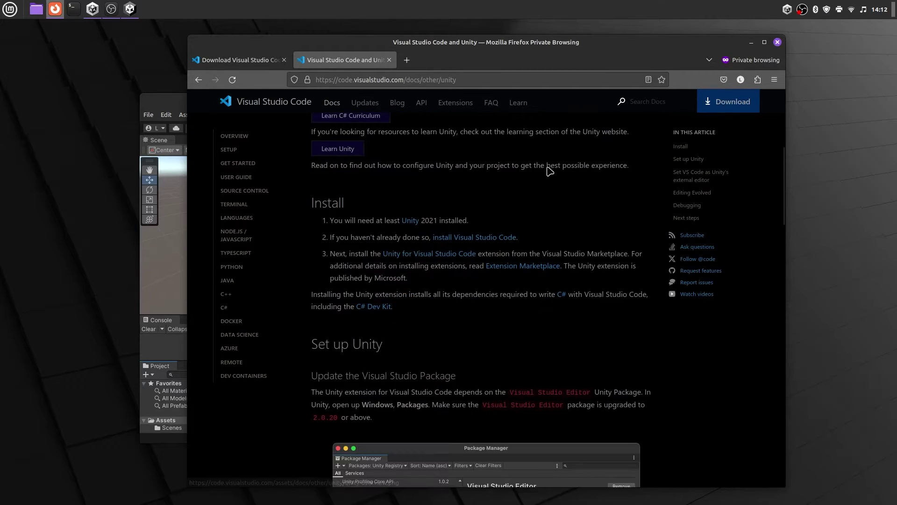
{"action": "triple_click", "coordinate": [382, 222]}
{"action": "left_click", "coordinate": [355, 236]}
{"action": "scroll", "coordinate": [374, 220], "scroll_direction": "down", "scroll_amount": 1}
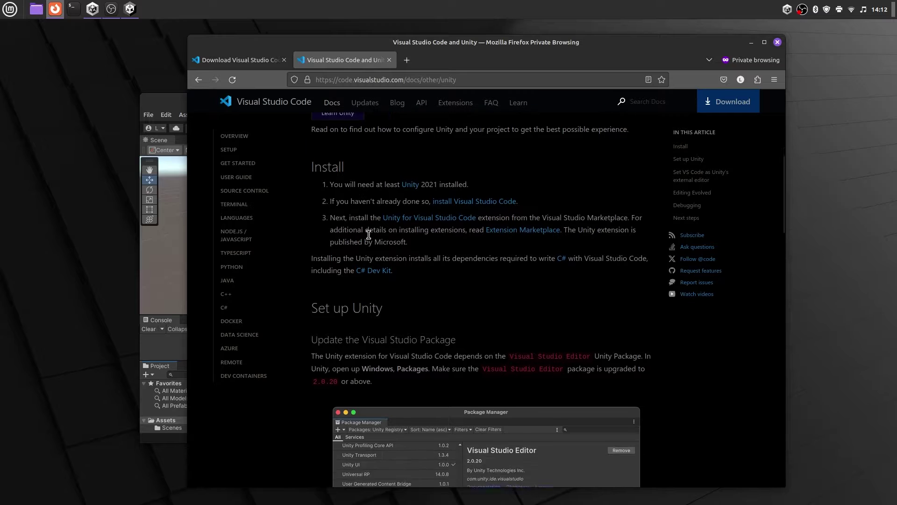
{"action": "triple_click", "coordinate": [406, 184]}
{"action": "left_click", "coordinate": [591, 162]}
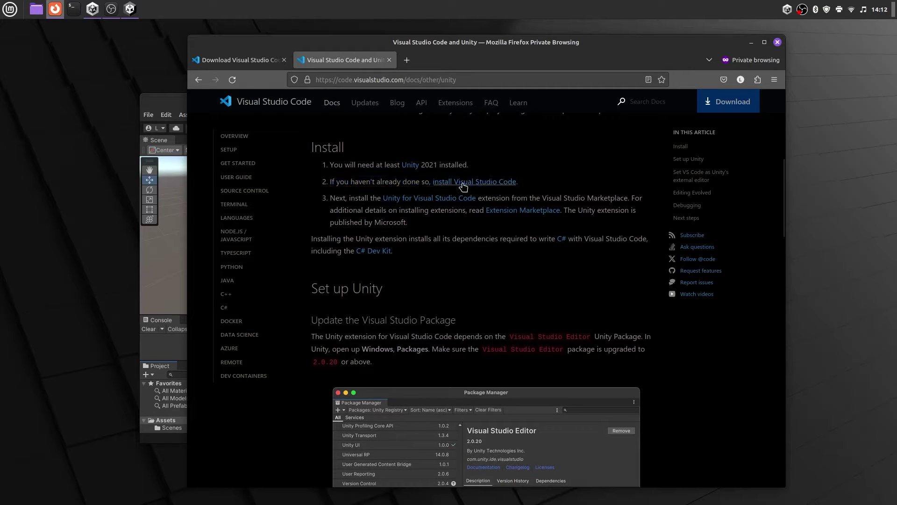
{"action": "left_click", "coordinate": [260, 66]}
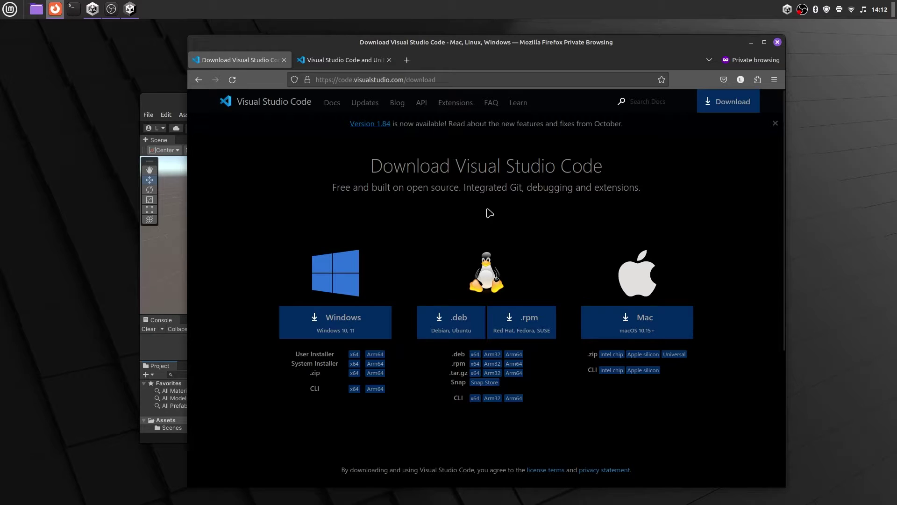
Step: Download the VS Code .deb and open it in the package installer, authenticating with the password
{"action": "left_click", "coordinate": [459, 339]}
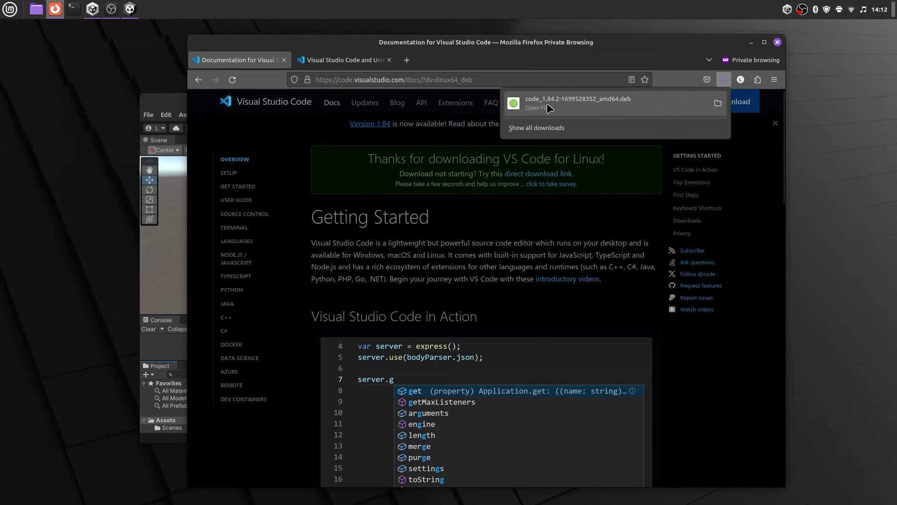
{"action": "left_click", "coordinate": [556, 118]}
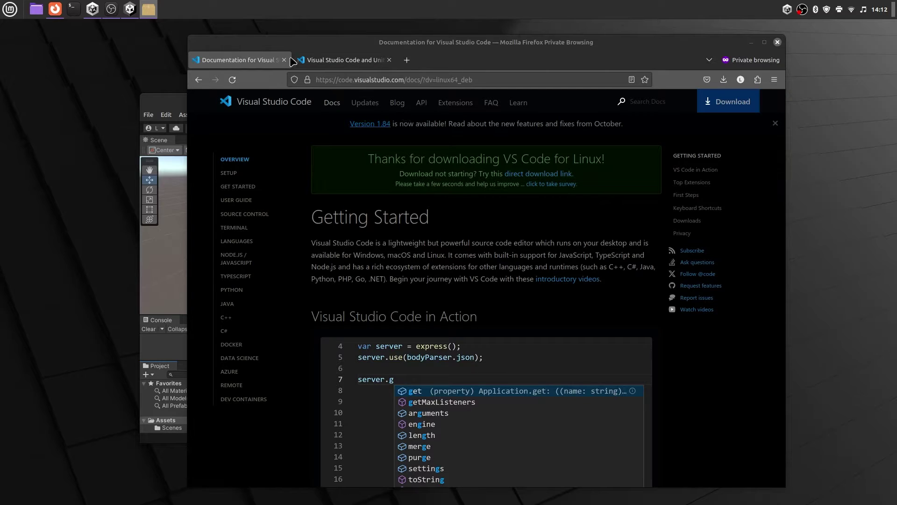
{"action": "left_click", "coordinate": [344, 60]}
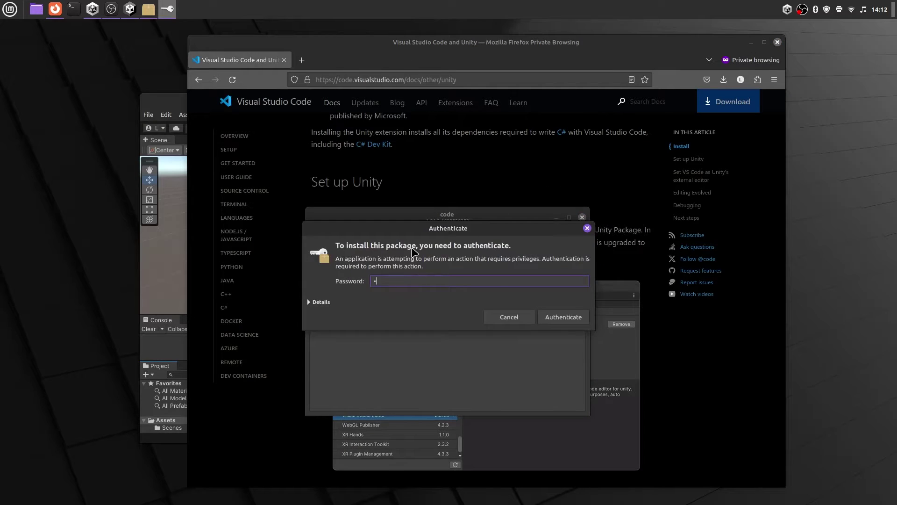
{"action": "key", "text": "Return"}
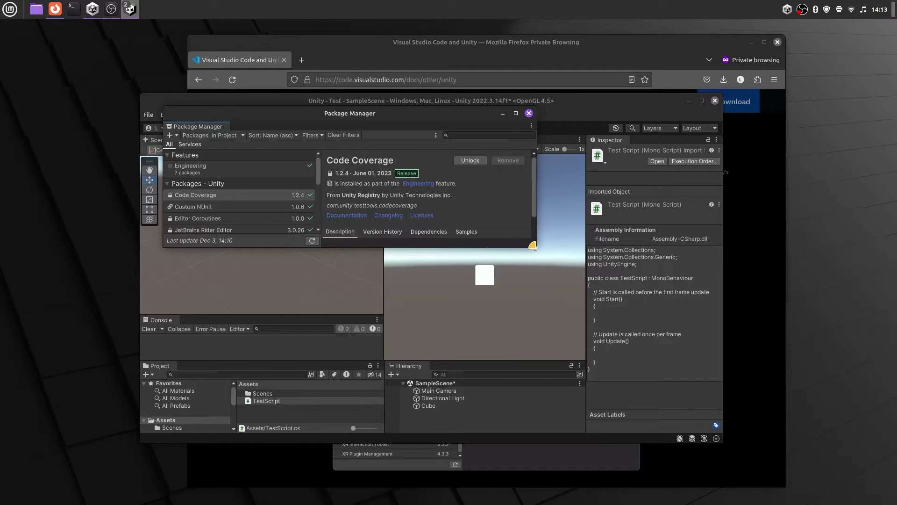
Step: Enlarge the Package Manager and confirm Visual Studio Editor shows version 2.0.22
{"action": "left_click_drag", "start_coordinate": [533, 245], "coordinate": [658, 400]}
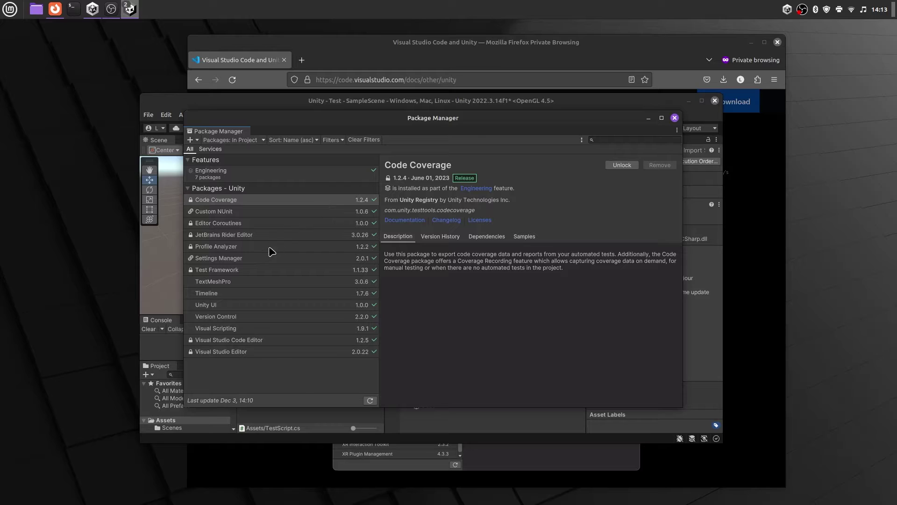
{"action": "left_click", "coordinate": [255, 356]}
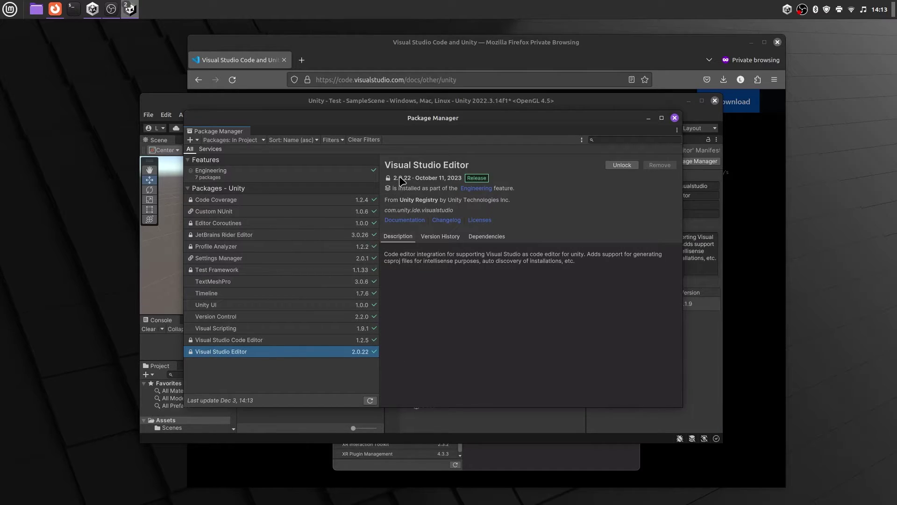
{"action": "left_click_drag", "start_coordinate": [395, 180], "coordinate": [410, 181]}
{"action": "left_click", "coordinate": [649, 468]}
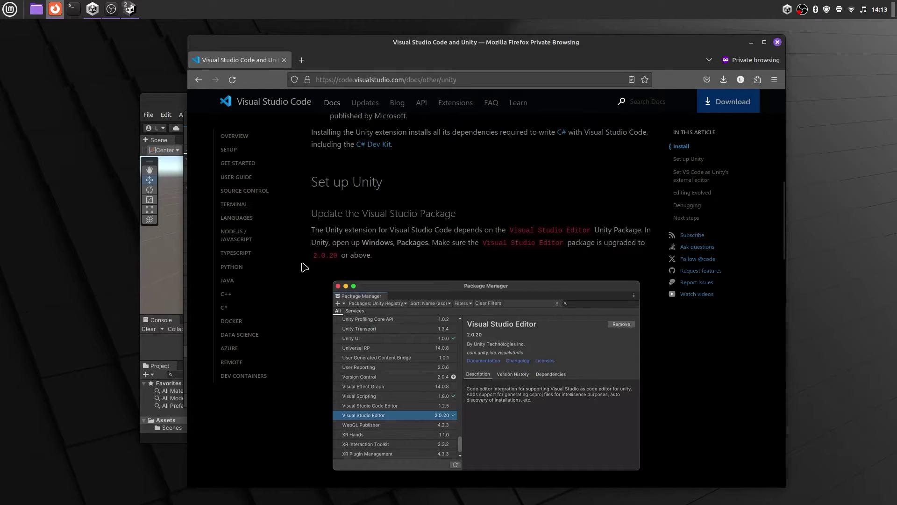
Step: Scroll the guide past the 2.0.20 version note to 'Set VS Code as Unity's external editor', then return to Unity
{"action": "left_click_drag", "start_coordinate": [302, 263], "coordinate": [384, 265]}
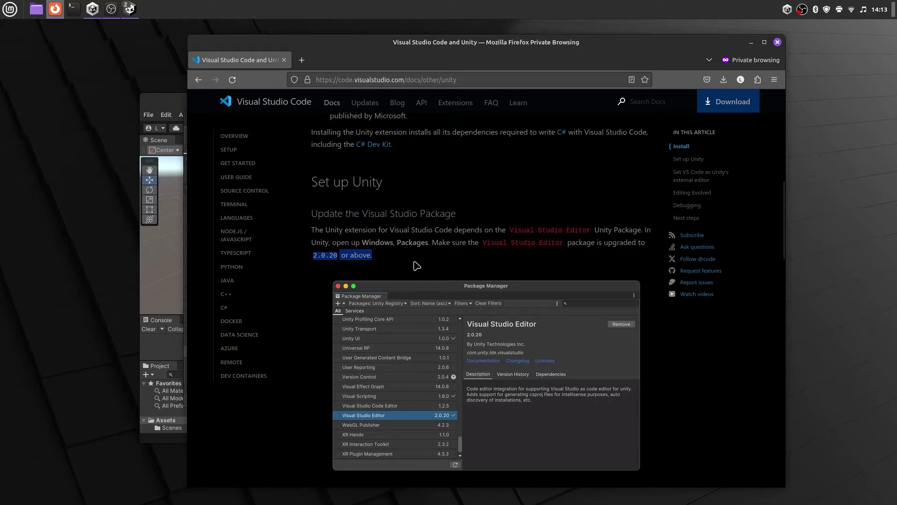
{"action": "left_click", "coordinate": [462, 254]}
{"action": "scroll", "coordinate": [467, 243], "scroll_direction": "down", "scroll_amount": 6}
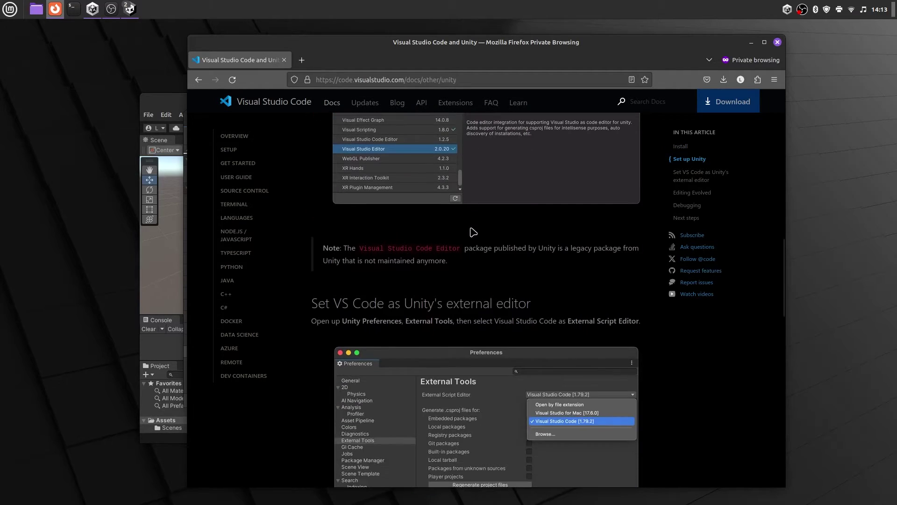
{"action": "scroll", "coordinate": [473, 231], "scroll_direction": "down", "scroll_amount": 2}
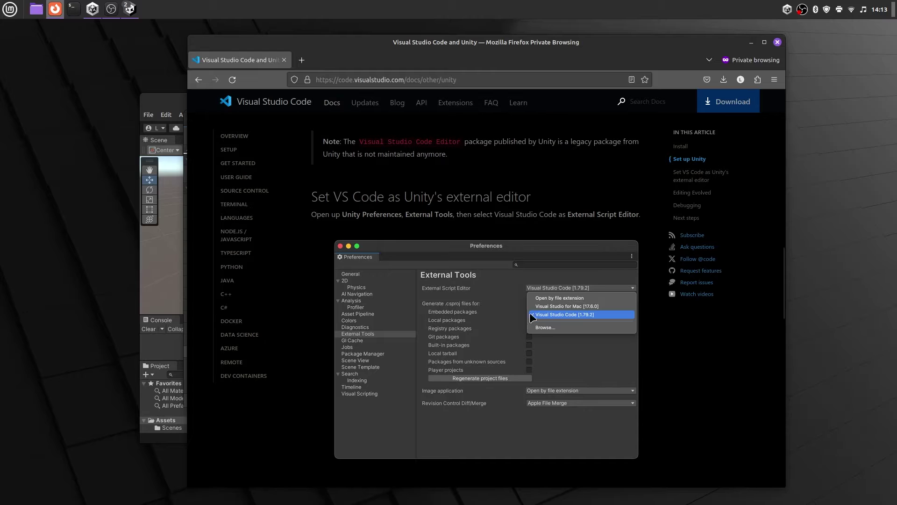
{"action": "left_click", "coordinate": [180, 113]}
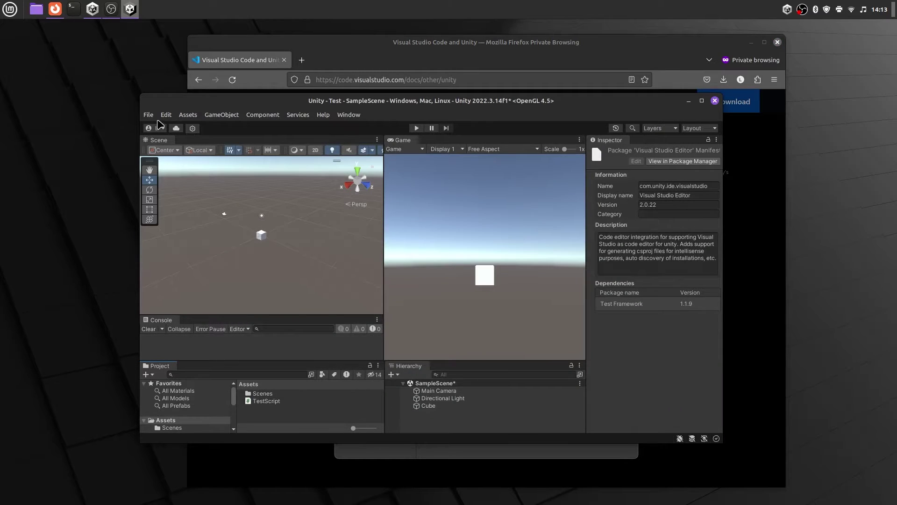
{"action": "left_click", "coordinate": [148, 117]}
Step: Check Preferences > External Tools, keeping the External Script Editor at 'Open by file extension'
{"action": "mouse_move", "coordinate": [165, 114]}
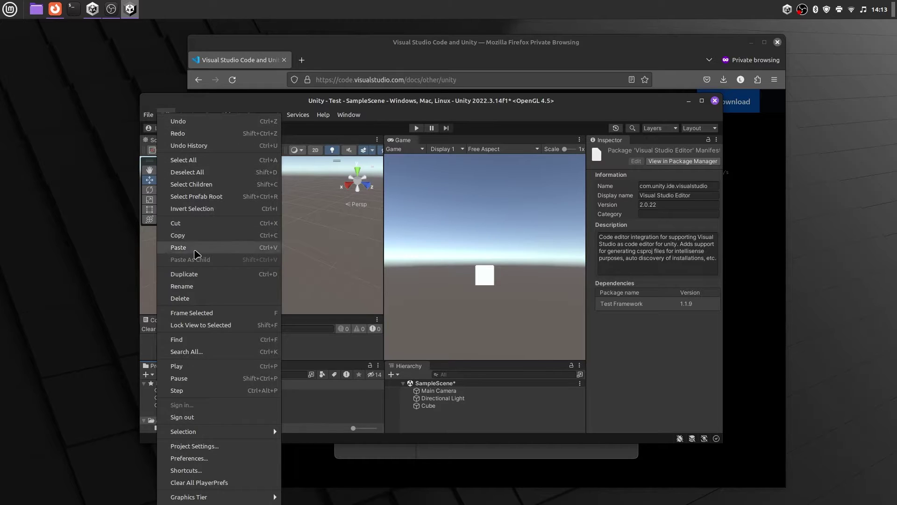
{"action": "left_click", "coordinate": [189, 458]}
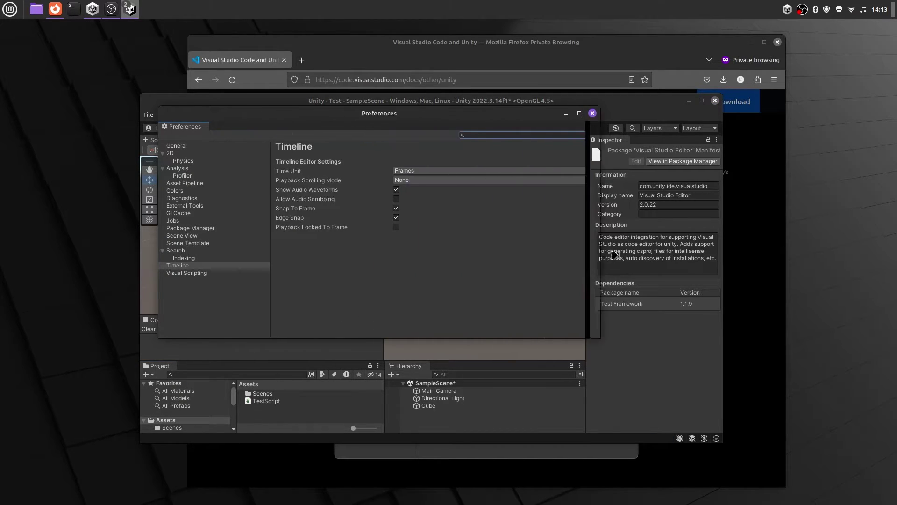
{"action": "left_click", "coordinate": [184, 206]}
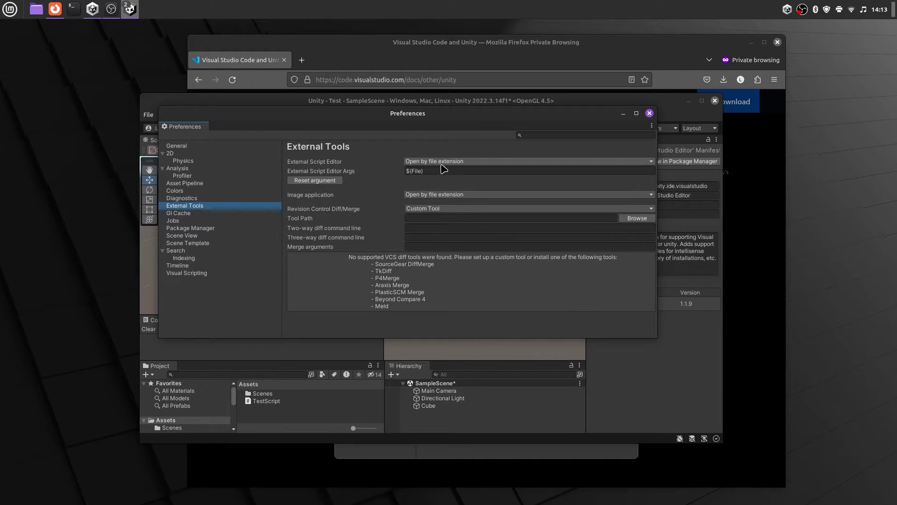
{"action": "left_click", "coordinate": [435, 163]}
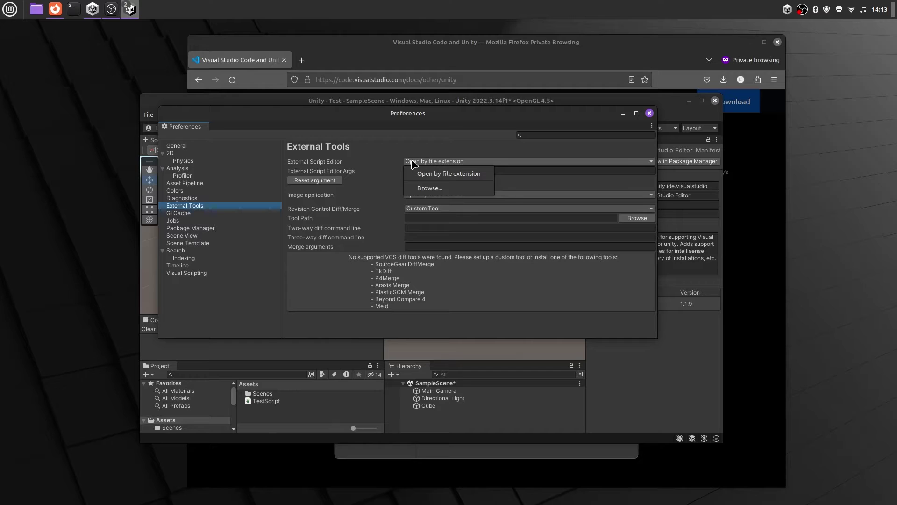
{"action": "left_click", "coordinate": [412, 173]}
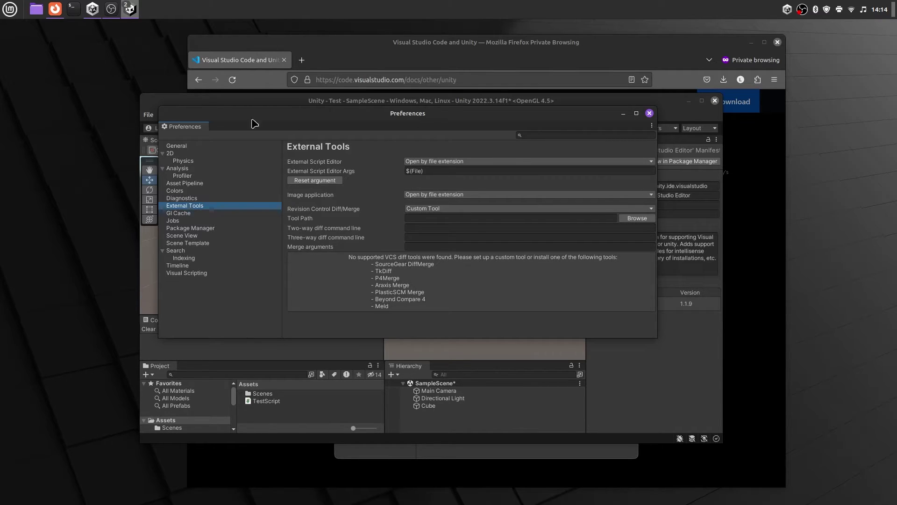
Step: Close Preferences and quit Unity, saving the modified scene
{"action": "left_click", "coordinate": [650, 113]}
{"action": "left_click", "coordinate": [715, 102]}
{"action": "left_click", "coordinate": [419, 312]}
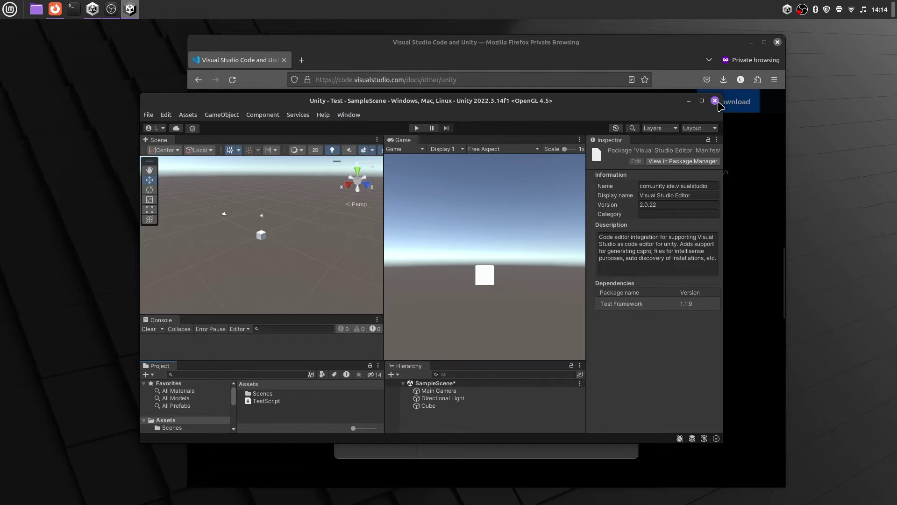
Step: Quit the Unity editor
{"action": "key", "text": "super"}
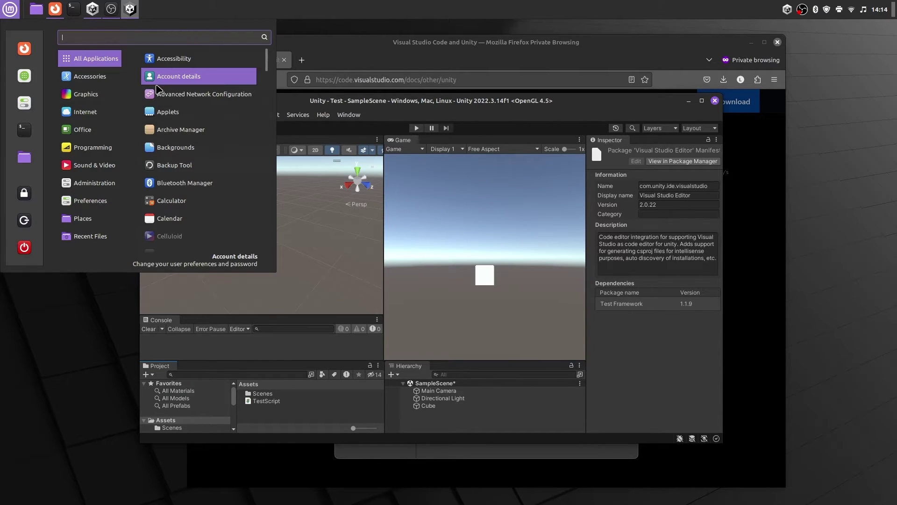
{"action": "scroll", "coordinate": [156, 94], "scroll_direction": "down", "scroll_amount": 3}
{"action": "left_click", "coordinate": [715, 101]}
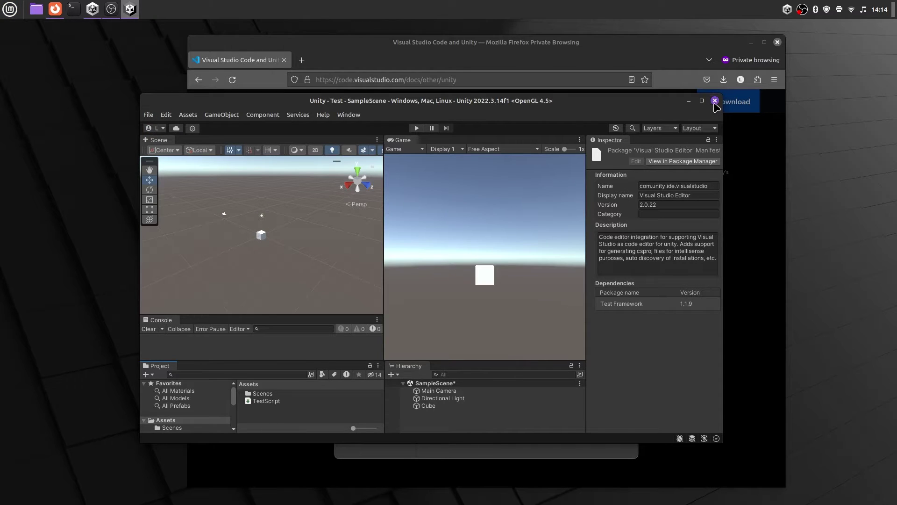
{"action": "left_click", "coordinate": [715, 101]}
Step: Launch Visual Studio Code from the launcher search 'vis', close its Welcome pages, and quit it
{"action": "key", "text": "super"}
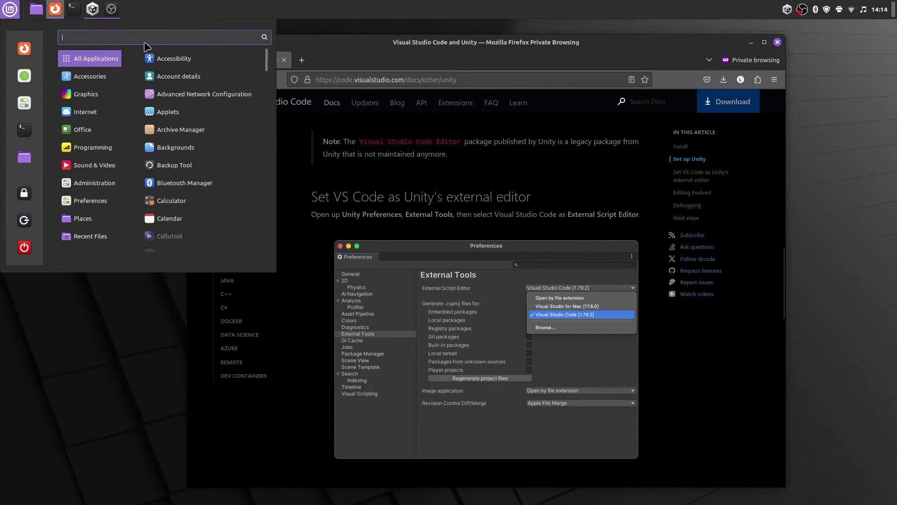
{"action": "type", "text": "vis"}
{"action": "key", "text": "Return"}
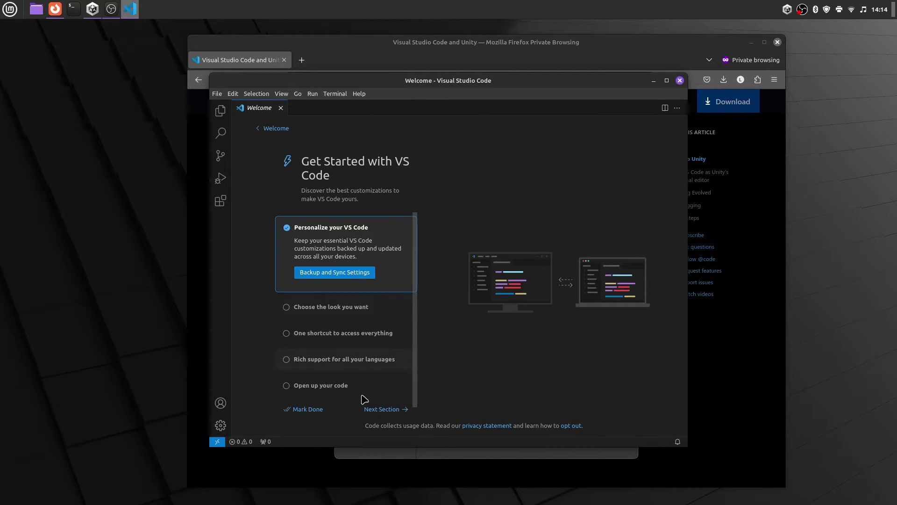
{"action": "left_click", "coordinate": [309, 409]}
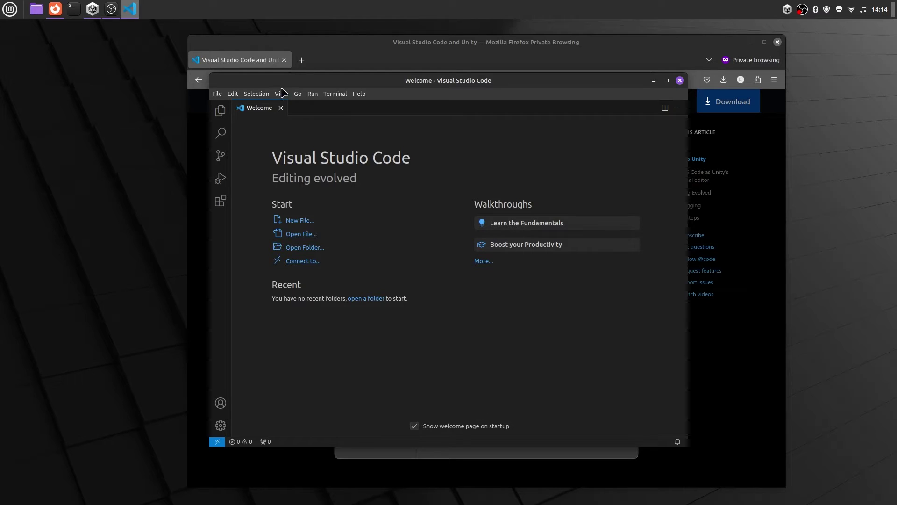
{"action": "middle_click", "coordinate": [262, 110]}
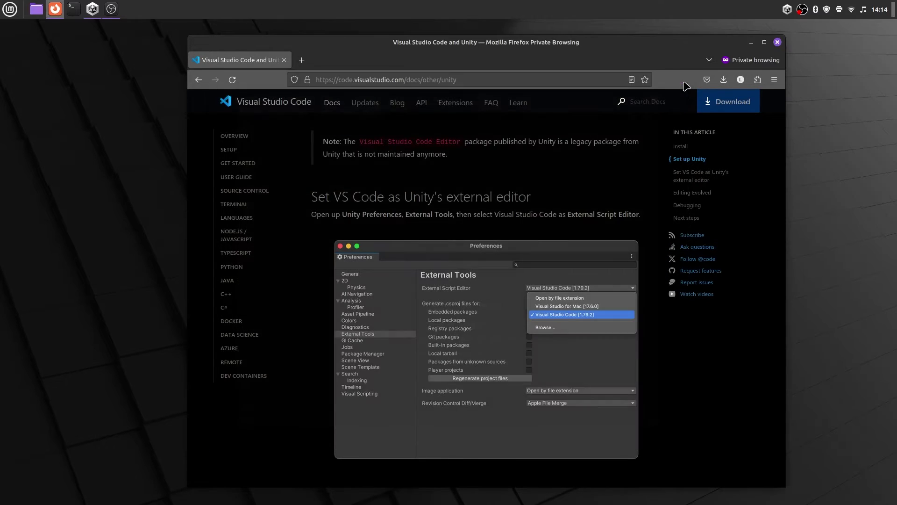
{"action": "left_click", "coordinate": [680, 80]}
{"action": "mouse_move", "coordinate": [94, 6]}
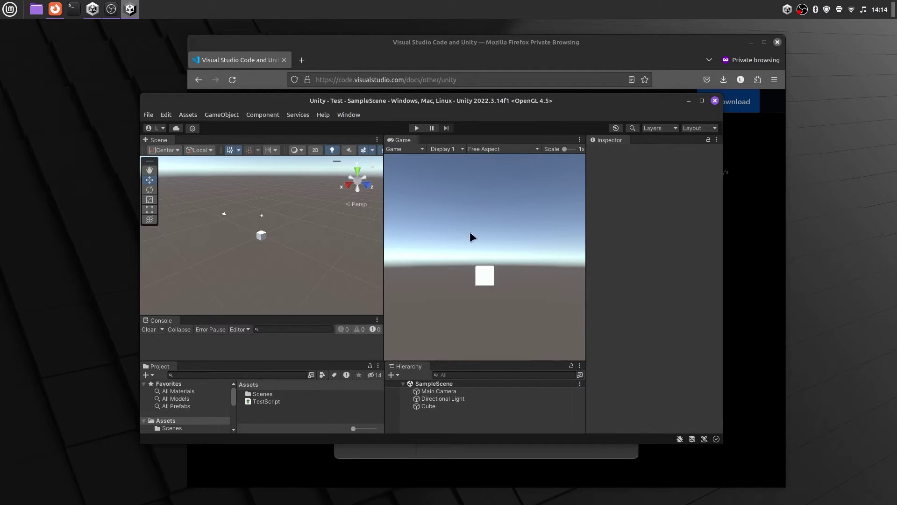
Step: Select TestScript and set External Script Editor to Visual Studio Code [1.84.2] in Preferences > External Tools
{"action": "right_click", "coordinate": [275, 403]}
{"action": "left_click", "coordinate": [259, 421]}
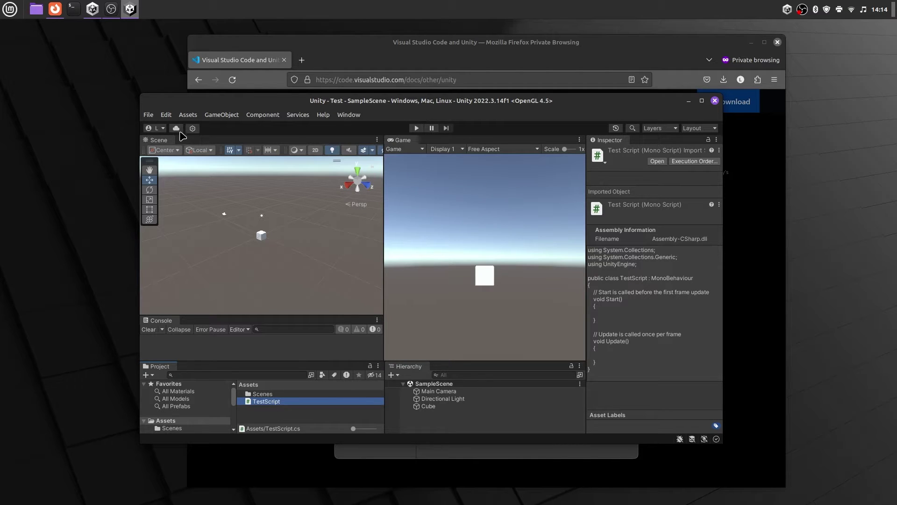
{"action": "left_click", "coordinate": [166, 115]}
{"action": "left_click", "coordinate": [220, 464]}
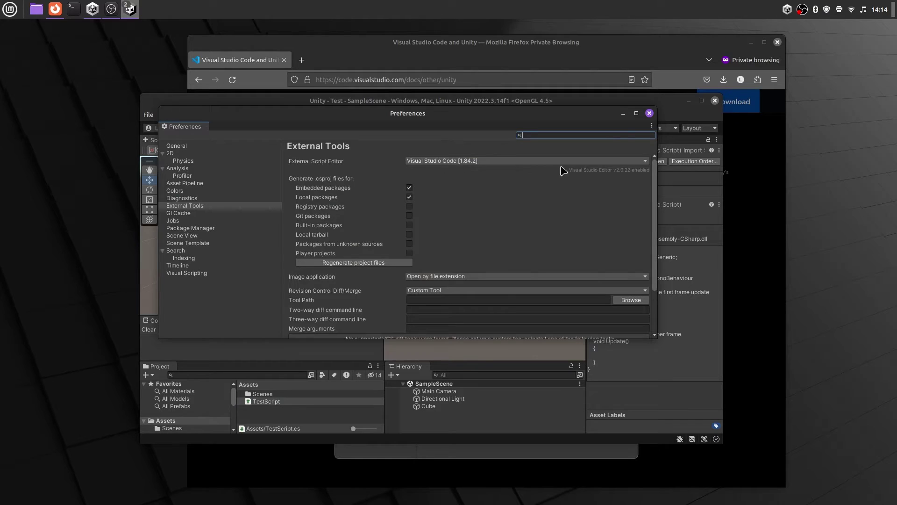
{"action": "left_click", "coordinate": [613, 181]}
{"action": "left_click", "coordinate": [435, 161]}
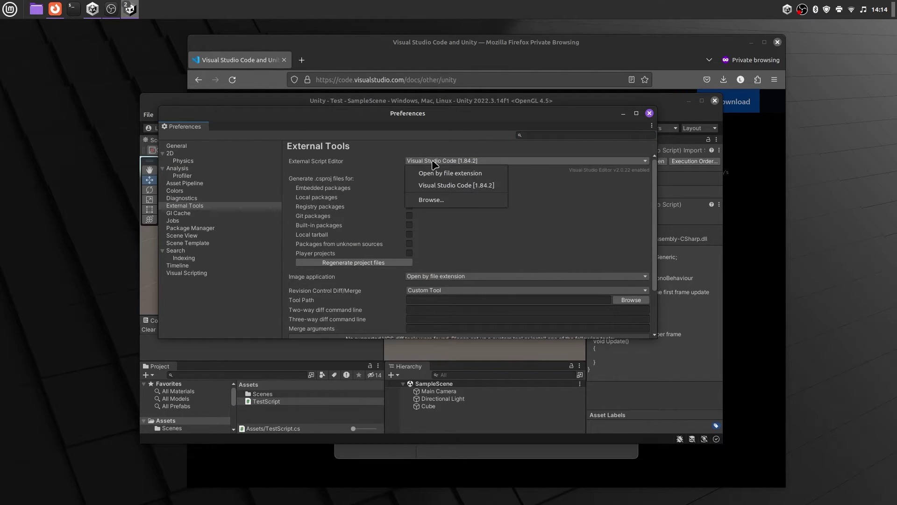
{"action": "left_click", "coordinate": [467, 185]}
{"action": "left_click", "coordinate": [650, 114]}
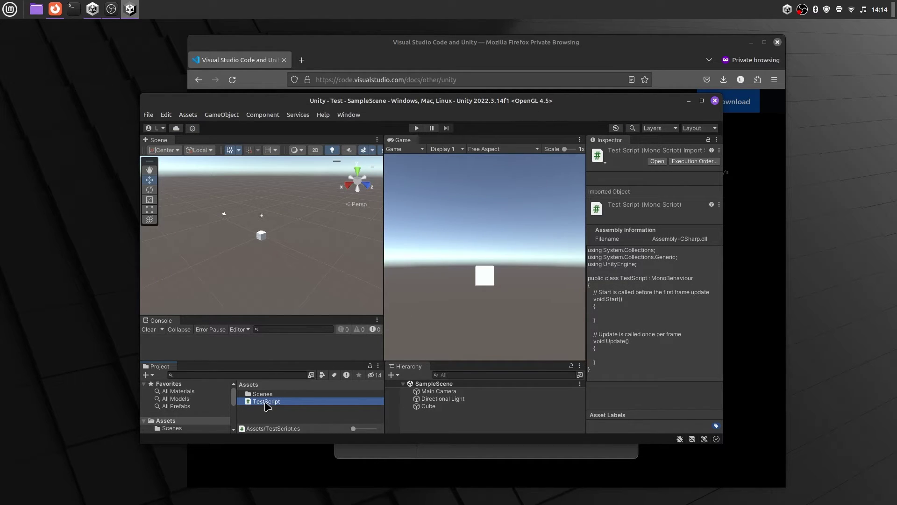
Step: Open TestScript from Unity's Project panel in VS Code and trust the Test folder's authors
{"action": "double_click", "coordinate": [288, 402]}
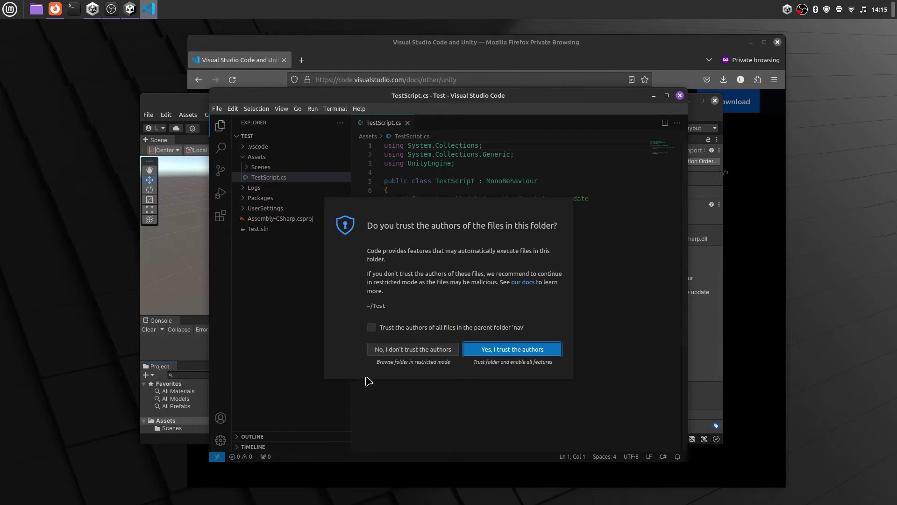
{"action": "left_click", "coordinate": [499, 349]}
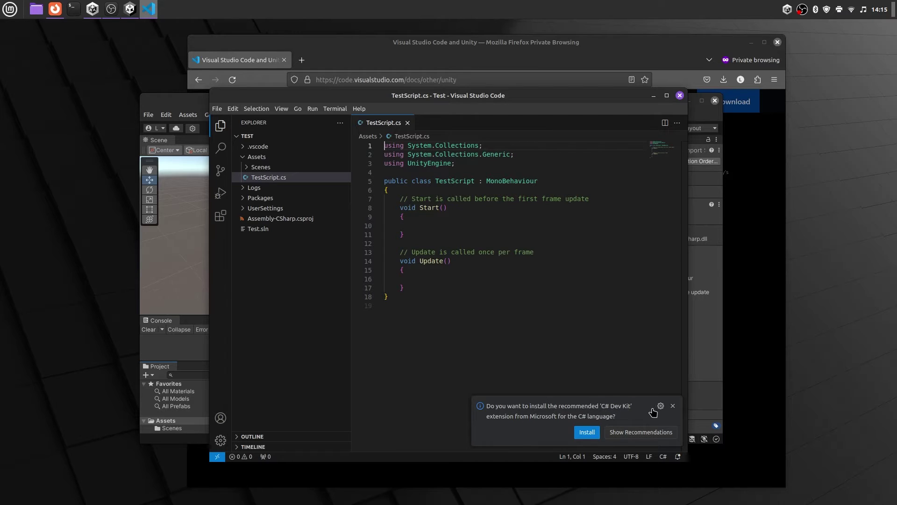
Step: Dismiss the C# Dev Kit recommendation and install the recommended Unity extension instead
{"action": "left_click", "coordinate": [673, 405]}
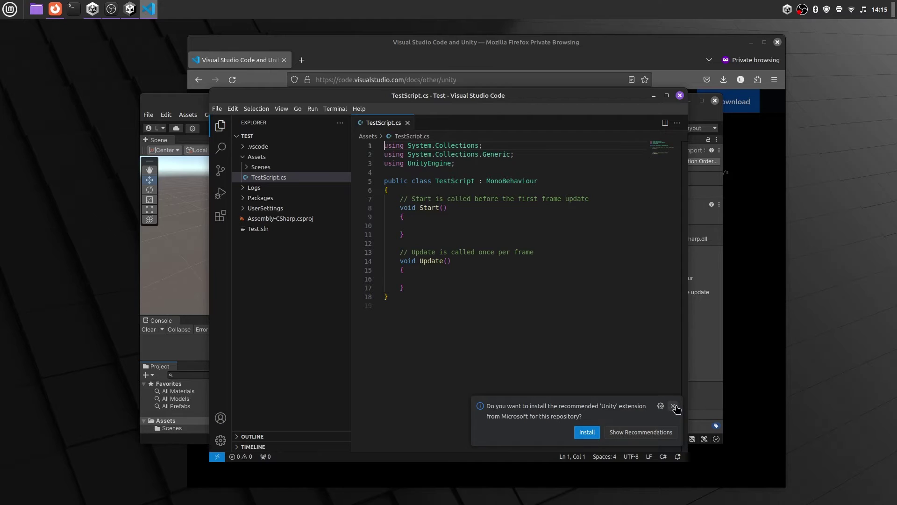
{"action": "left_click", "coordinate": [594, 435]}
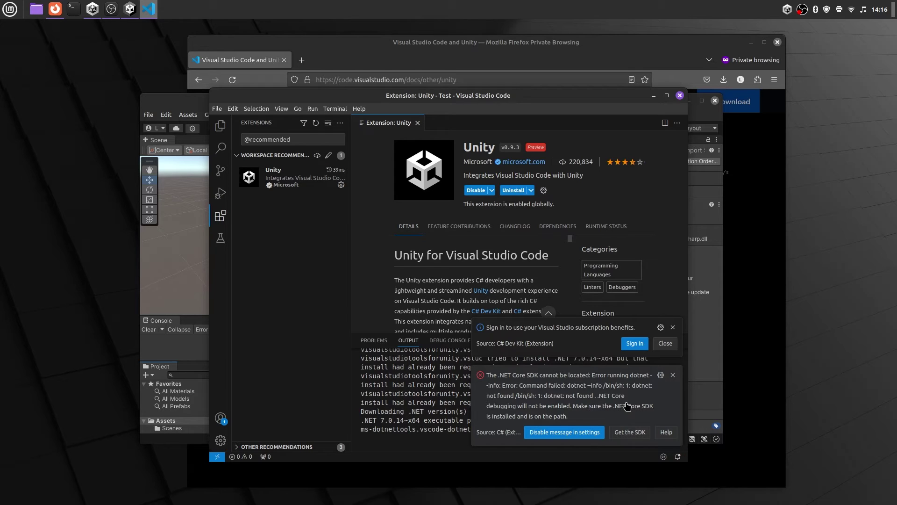
Step: Return to the project explorer and copy the dotnet-sdk-7.0 install commands from Microsoft's Ubuntu page
{"action": "left_click", "coordinate": [220, 128]}
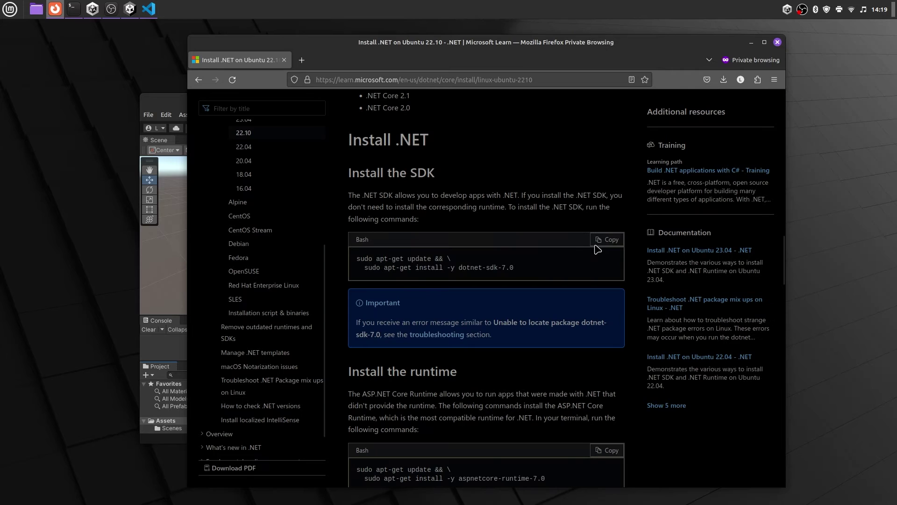
{"action": "left_click", "coordinate": [606, 239]}
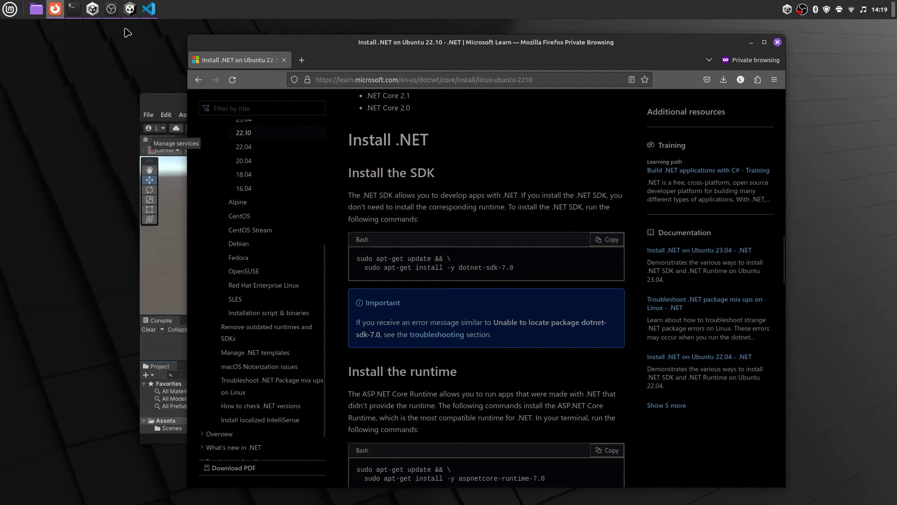
Step: In a new terminal, paste and run the apt-get command installing dotnet-sdk-7.0
{"action": "left_click", "coordinate": [74, 8]}
{"action": "left_click_drag", "start_coordinate": [188, 173], "coordinate": [260, 190]}
{"action": "right_click", "coordinate": [258, 259]}
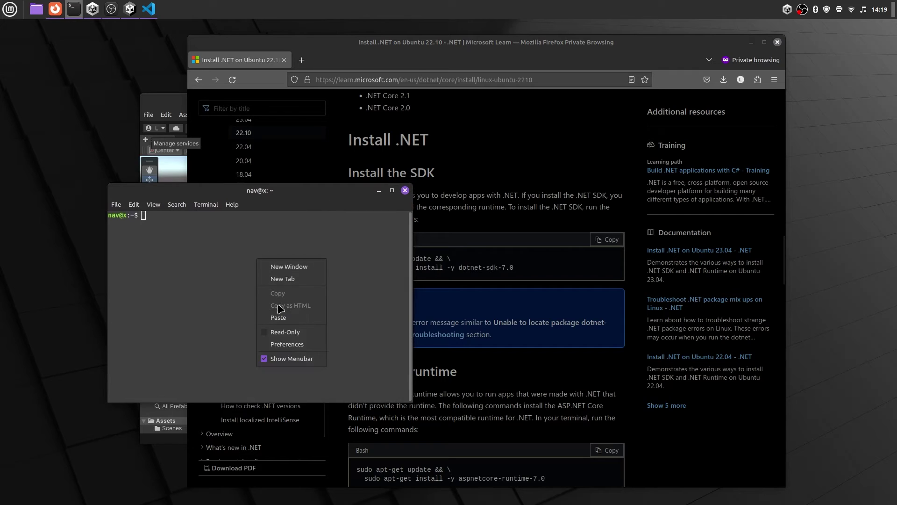
{"action": "left_click", "coordinate": [278, 317]}
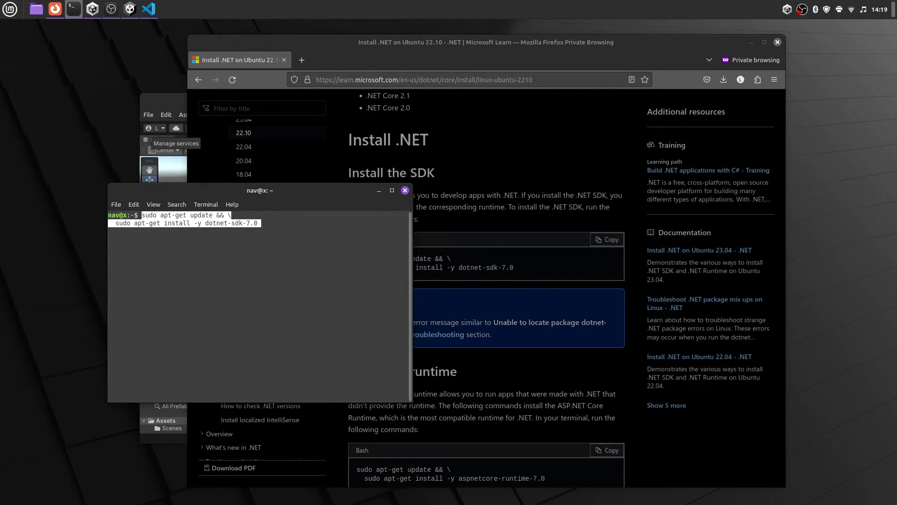
{"action": "key", "text": "Return"}
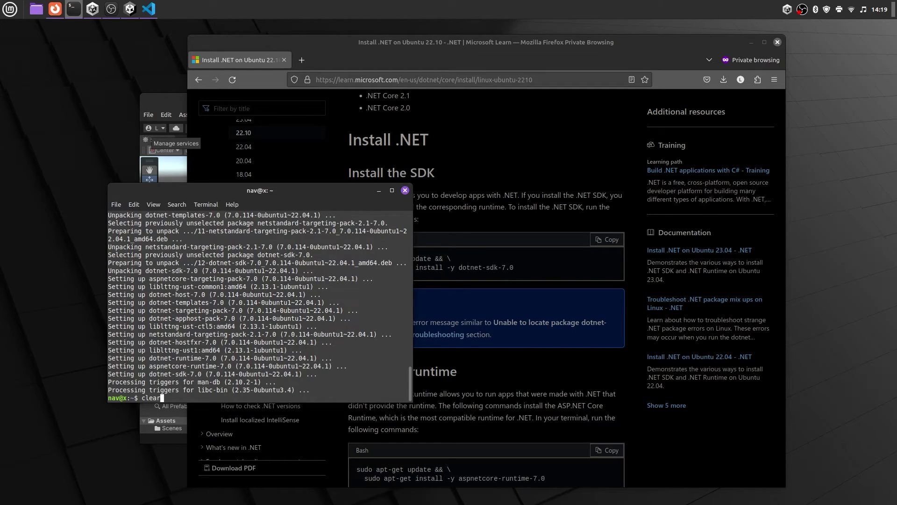
Step: Clear and close the terminal, then close the Visual Studio Code window
{"action": "type", "text": "clear"}
{"action": "key", "text": "Return"}
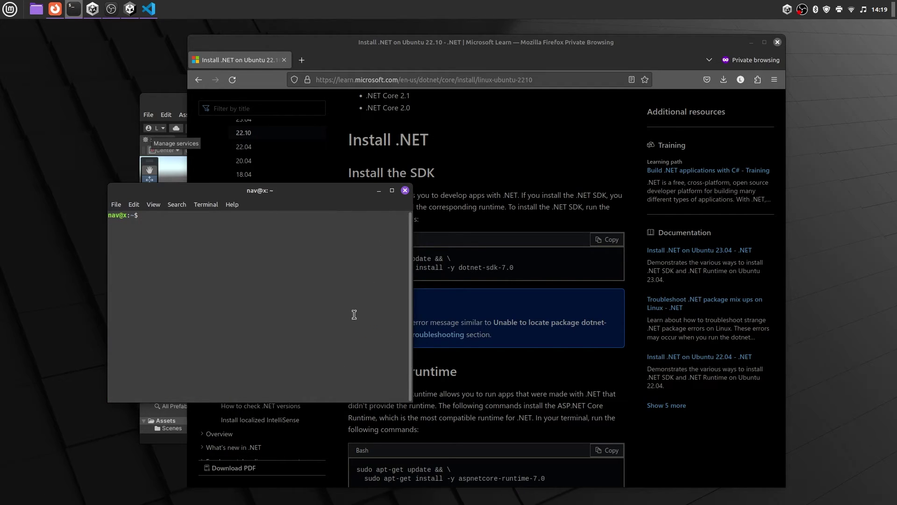
{"action": "left_click", "coordinate": [405, 190]}
{"action": "right_click", "coordinate": [150, 10]}
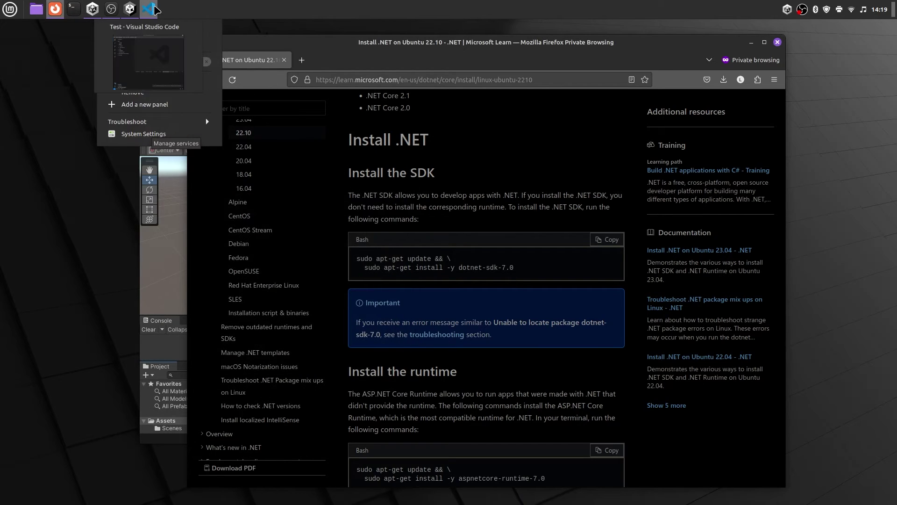
{"action": "left_click", "coordinate": [136, 138]}
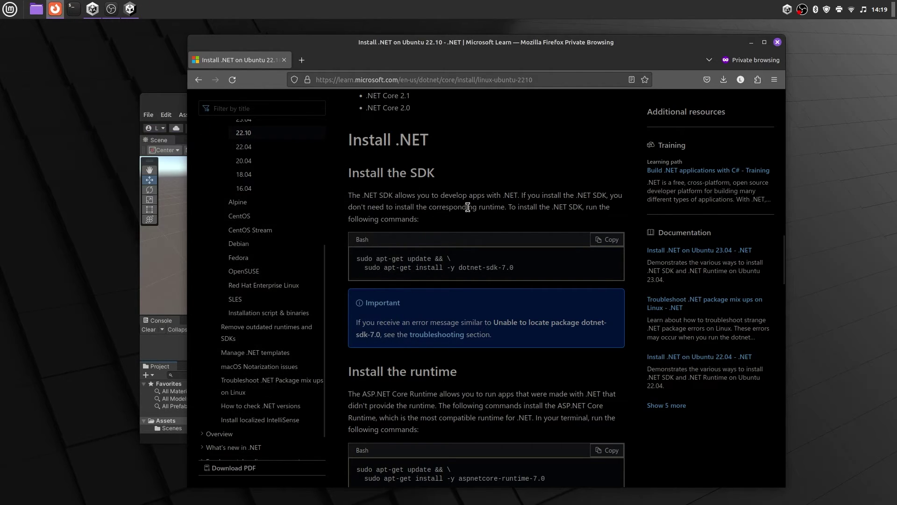
Step: Replace the default Start and Update methods with a '[SerializeField] private Rigidbody rb;' field
{"action": "left_click", "coordinate": [752, 43]}
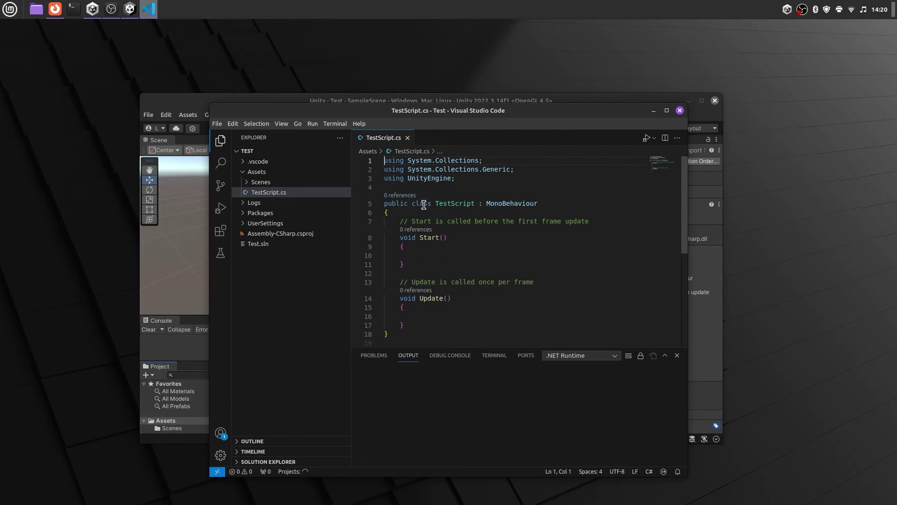
{"action": "left_click_drag", "start_coordinate": [400, 222], "coordinate": [618, 323]}
{"action": "key", "text": "BackSpace"}
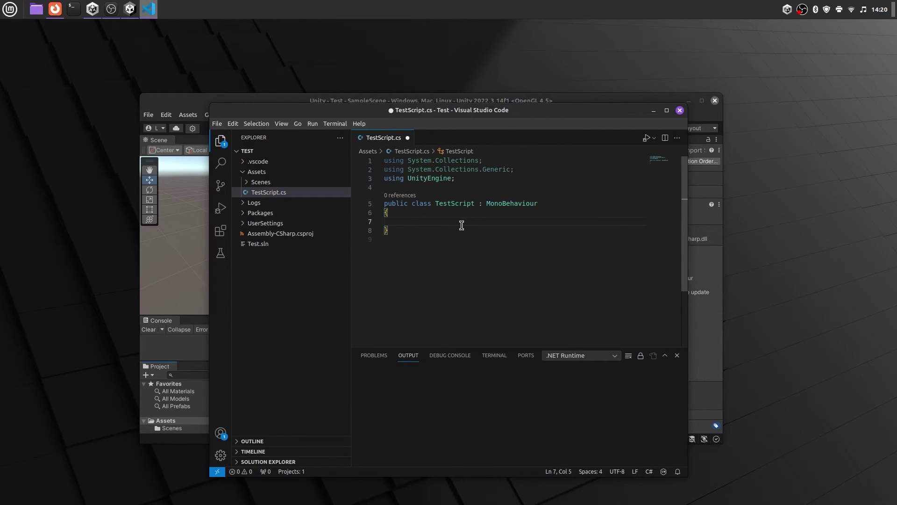
{"action": "type", "text": "[serializ"}
{"action": "key", "text": "Tab"}
{"action": "type", "text": "private rigid"}
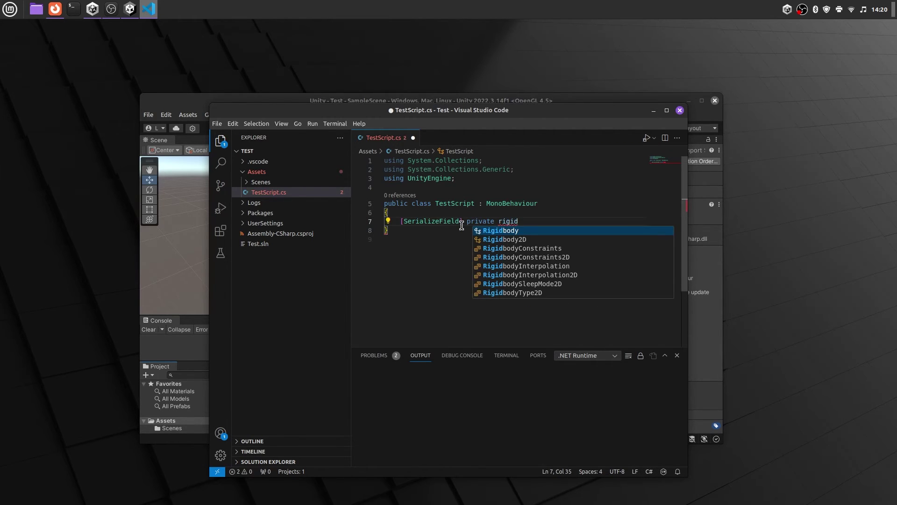
{"action": "key", "text": "Down"}
{"action": "key", "text": "Up"}
{"action": "key", "text": "Tab"}
{"action": "type", "text": "rb;"}
{"action": "key", "text": "Return"}
{"action": "key", "text": "Return"}
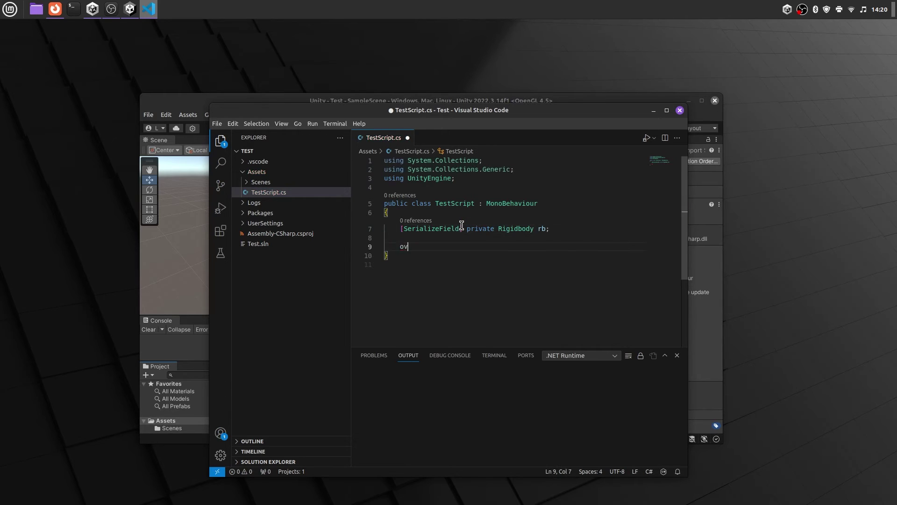
Step: Add a Start() calling rb.AddForce(Vector3.up * 5, ForceMode.Impulse) and save the script
{"action": "type", "text": "void Start(){"}
{"action": "key", "text": "Return"}
{"action": "type", "text": "rb.AddForce(vect"}
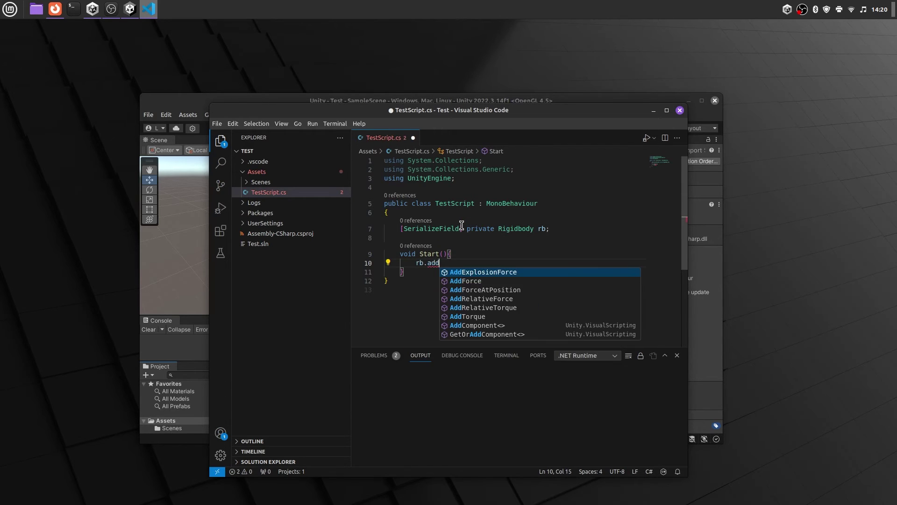
{"action": "type", "text": "or3.up * "}
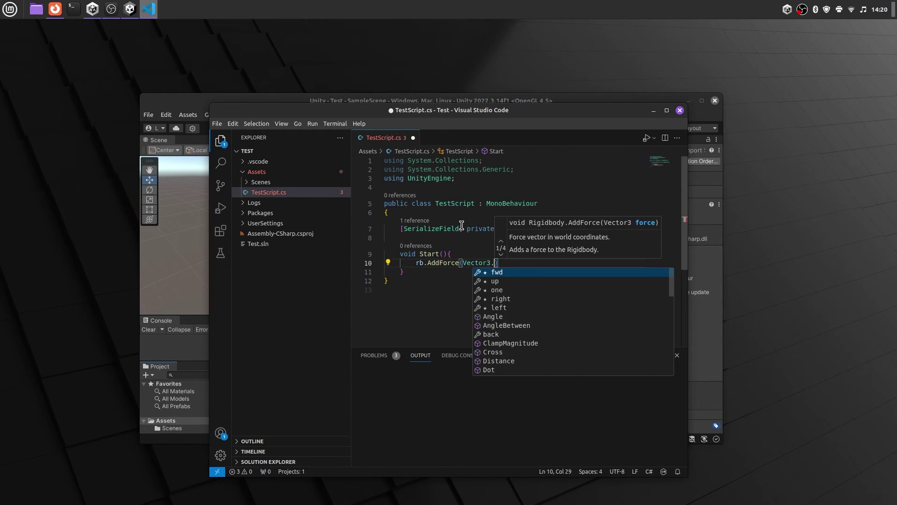
{"action": "type", "text": "5, ForceMode.Impulse)"}
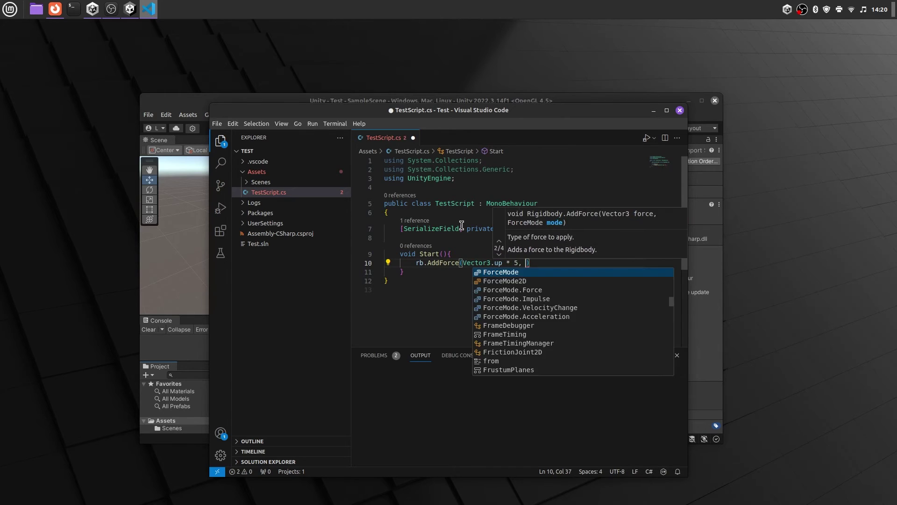
{"action": "type", "text": ";"}
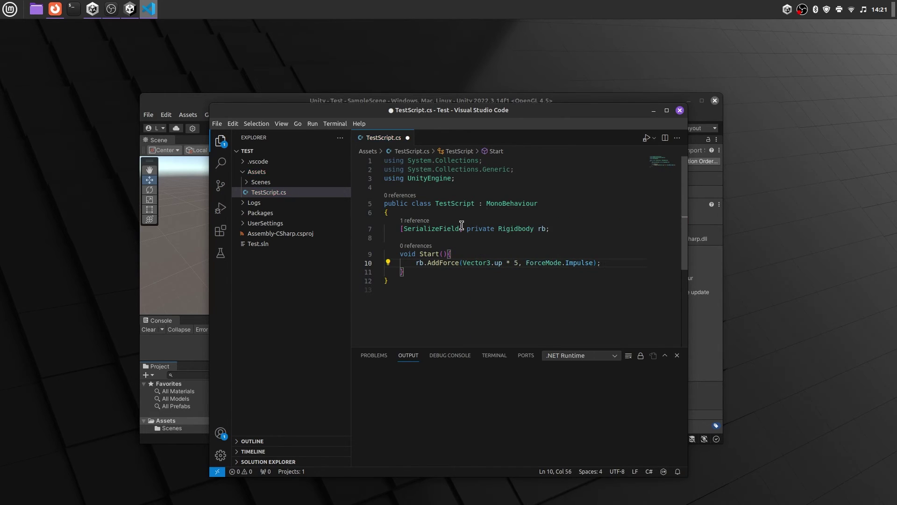
{"action": "key", "text": "ctrl+s"}
Step: Attach TestScript to the Cube in Unity and enter play mode to test the launch
{"action": "key", "text": "alt+Tab"}
{"action": "left_click", "coordinate": [428, 405]}
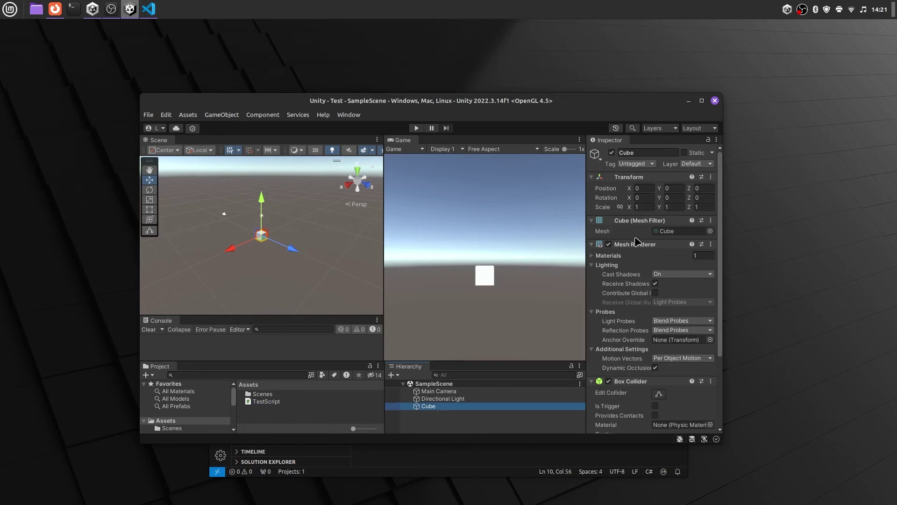
{"action": "left_click_drag", "start_coordinate": [267, 401], "coordinate": [668, 253]}
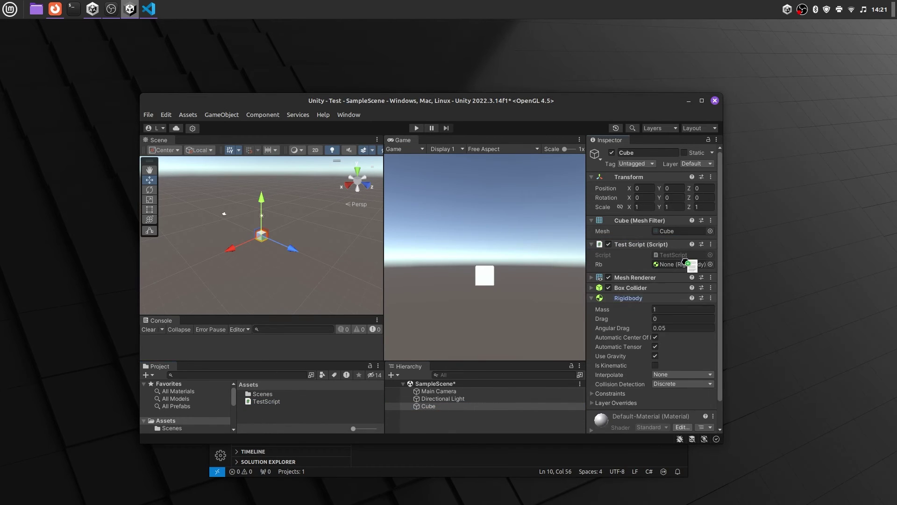
{"action": "key", "text": "ctrl+p"}
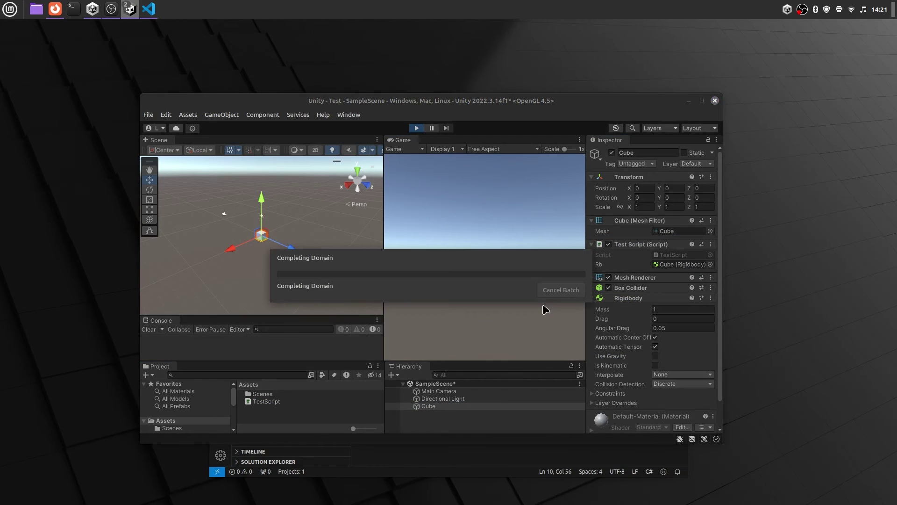
{"action": "key", "text": "alt+Tab"}
Step: Undo the half-typed Update line and install the Unity Code Snippets extension from the Extensions view
{"action": "key", "text": "Return"}
{"action": "key", "text": "Return"}
{"action": "type", "text": "voi"}
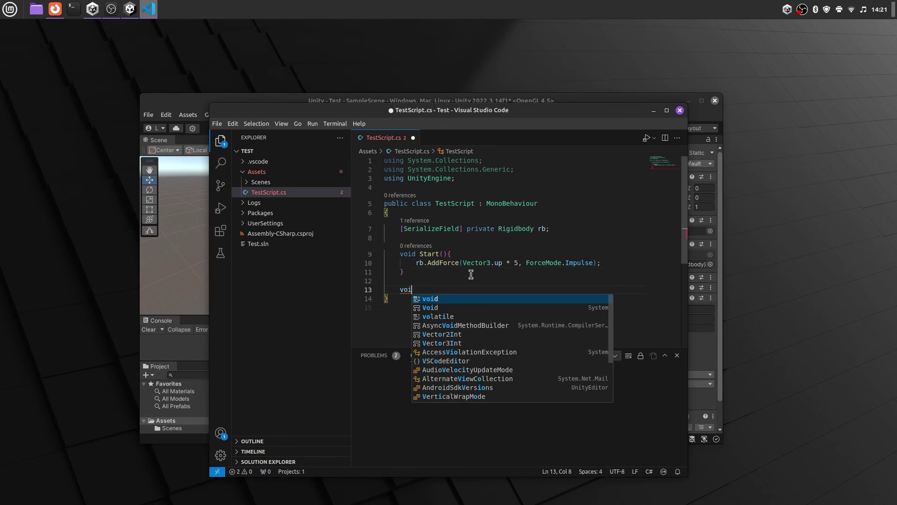
{"action": "type", "text": "d Upd"}
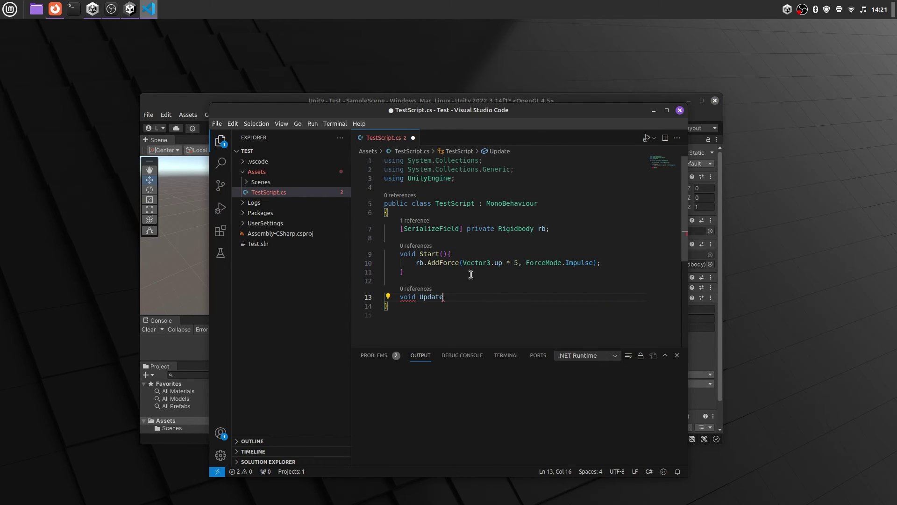
{"action": "key", "text": "ctrl+z"}
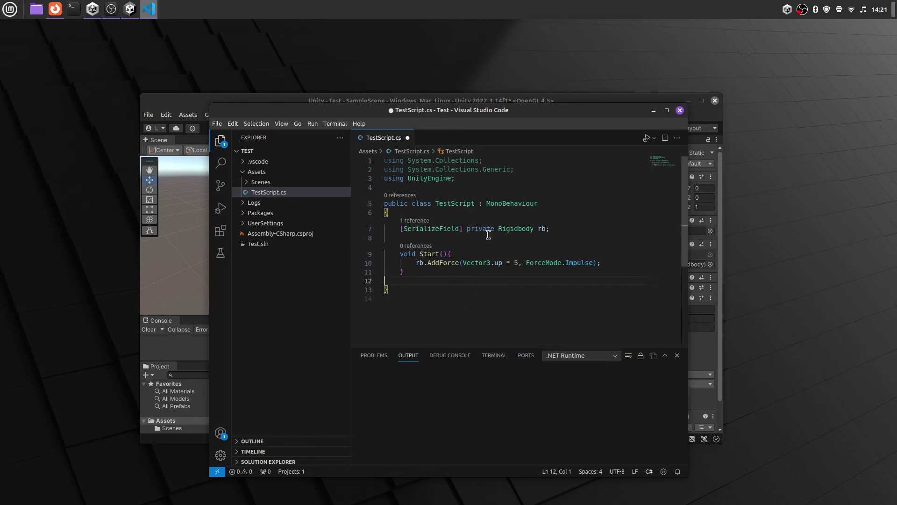
{"action": "left_click", "coordinate": [220, 230]}
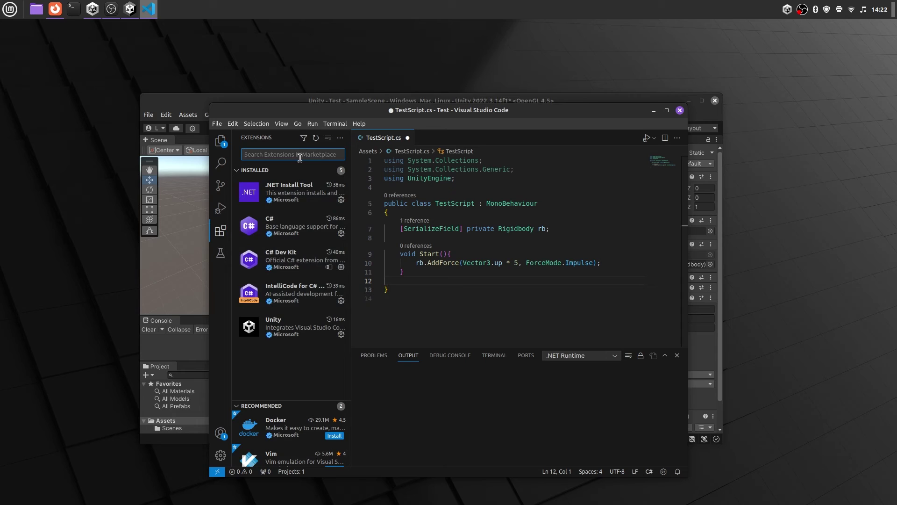
{"action": "type", "text": "unity"}
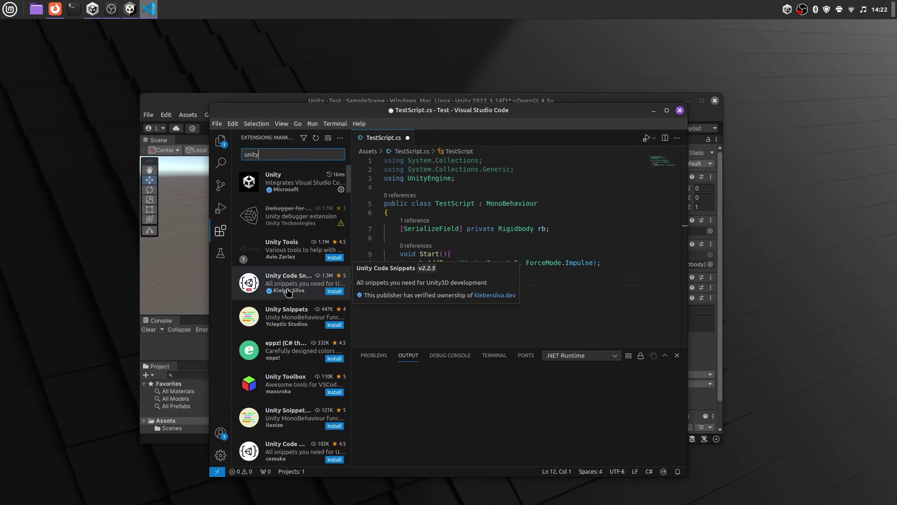
{"action": "left_click", "coordinate": [295, 281]}
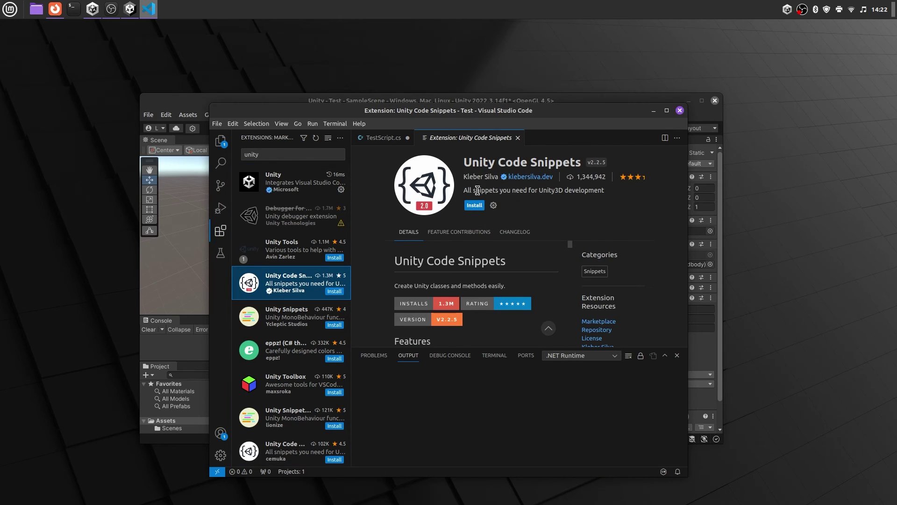
{"action": "left_click", "coordinate": [475, 205]}
Step: Reopen TestScript.cs and insert an empty Update() stub via the 'void Upd' snippet
{"action": "left_click", "coordinate": [221, 140]}
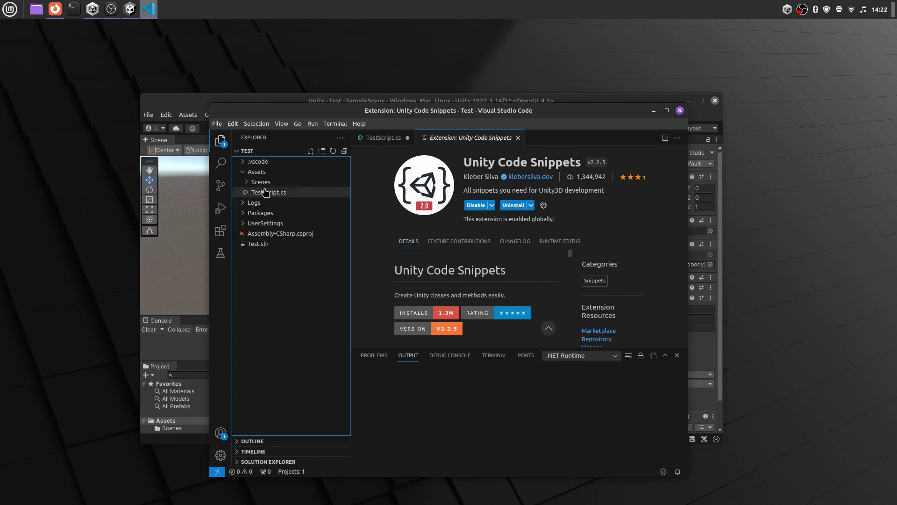
{"action": "left_click", "coordinate": [265, 192]}
{"action": "type", "text": "void Upd"}
{"action": "key", "text": "Return"}
Step: Remove the stray 'void' word and the existing Update method from TestScript
{"action": "left_click", "coordinate": [405, 288]}
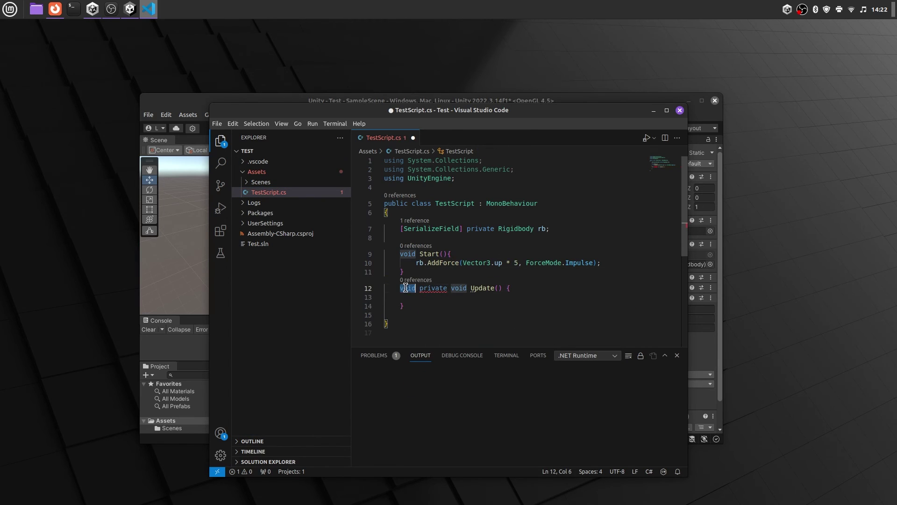
{"action": "double_click", "coordinate": [405, 288]}
{"action": "key", "text": "Delete"}
{"action": "left_click_drag", "start_coordinate": [408, 306], "coordinate": [387, 288]}
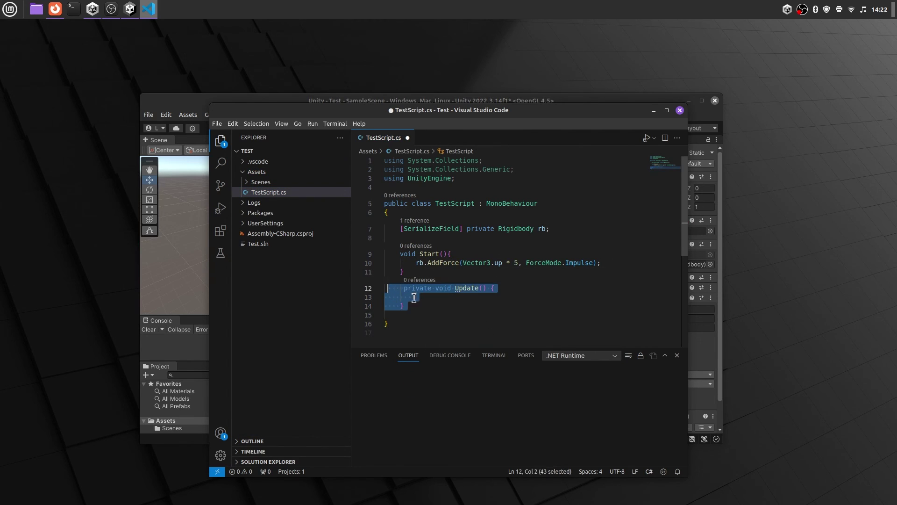
{"action": "key", "text": "Delete"}
Step: Insert an Update method from the 'upda' snippet containing Debug.Log("Hello");
{"action": "key", "text": "Return"}
{"action": "key", "text": "Return"}
{"action": "key", "text": "Up"}
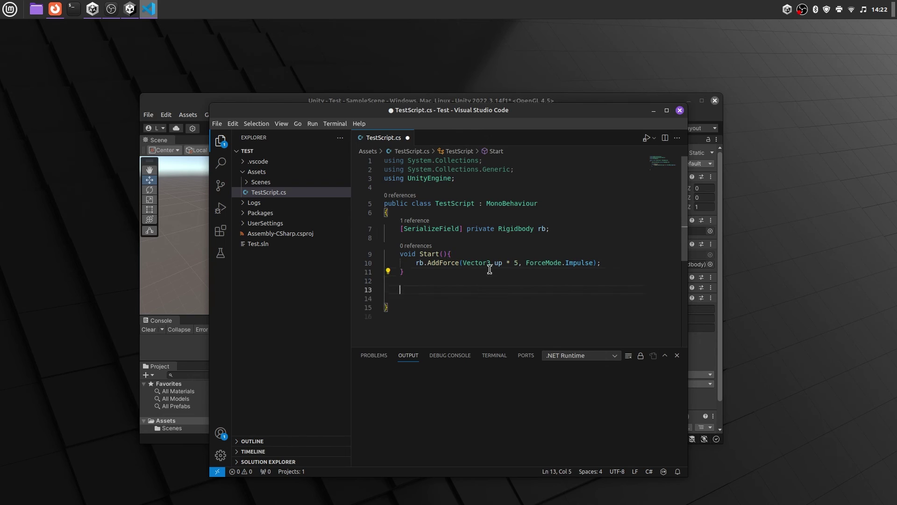
{"action": "type", "text": "upda"}
{"action": "key", "text": "Return"}
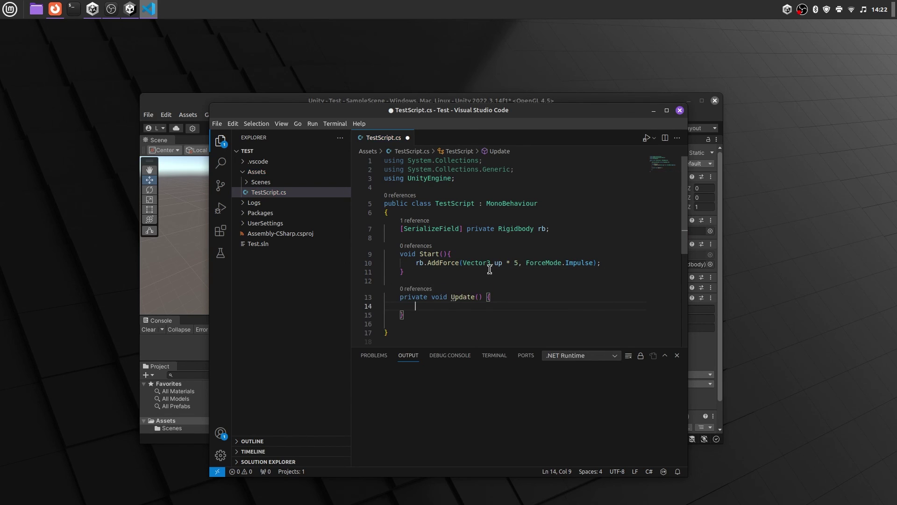
{"action": "type", "text": "Debug"}
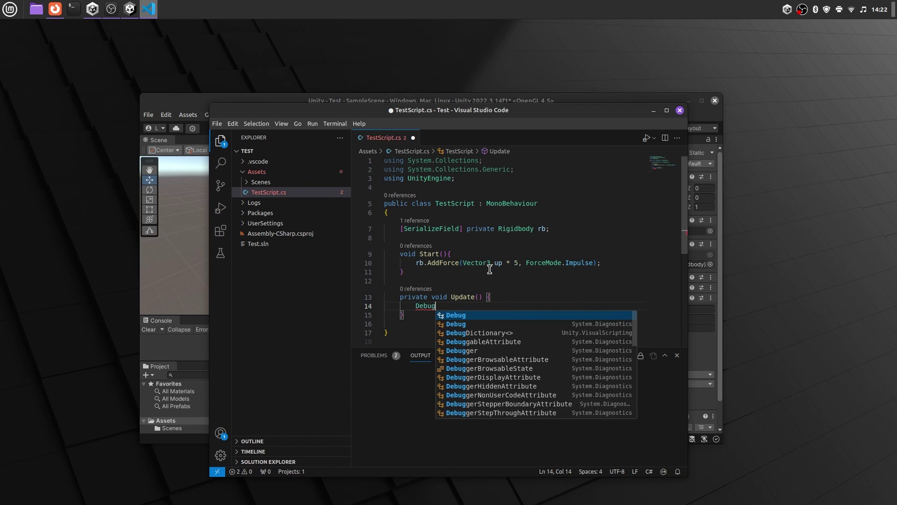
{"action": "type", "text": ".Log(\"Hello\""}
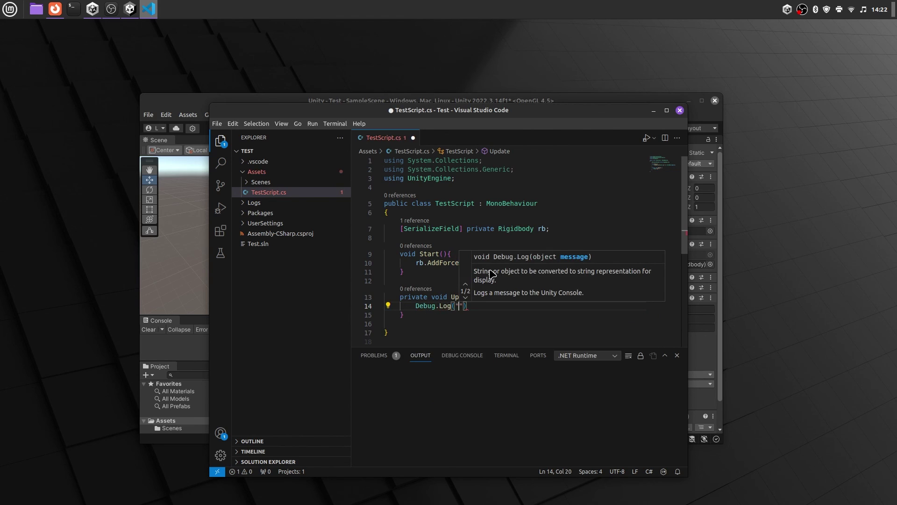
{"action": "type", "text": ");"}
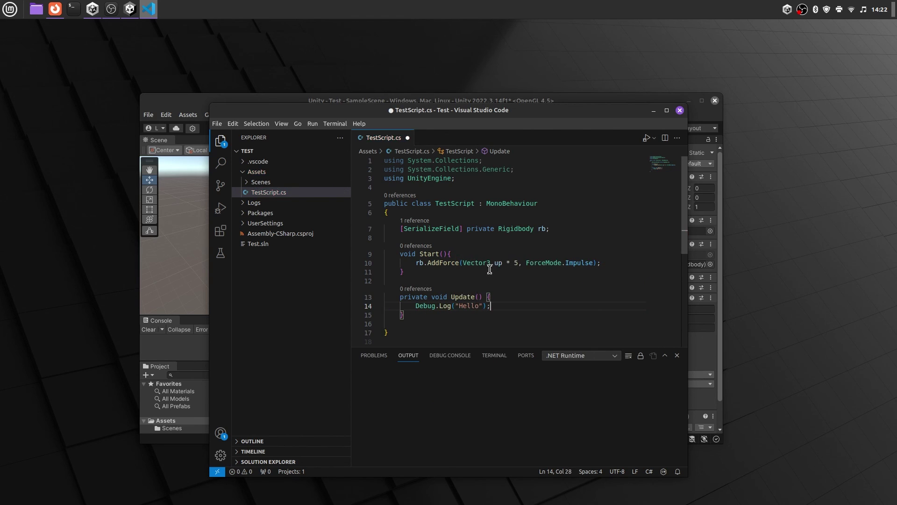
Step: Delete the trial Update method, save TestScript.cs, and bring Unity back
{"action": "left_click_drag", "start_coordinate": [428, 323], "coordinate": [470, 283]}
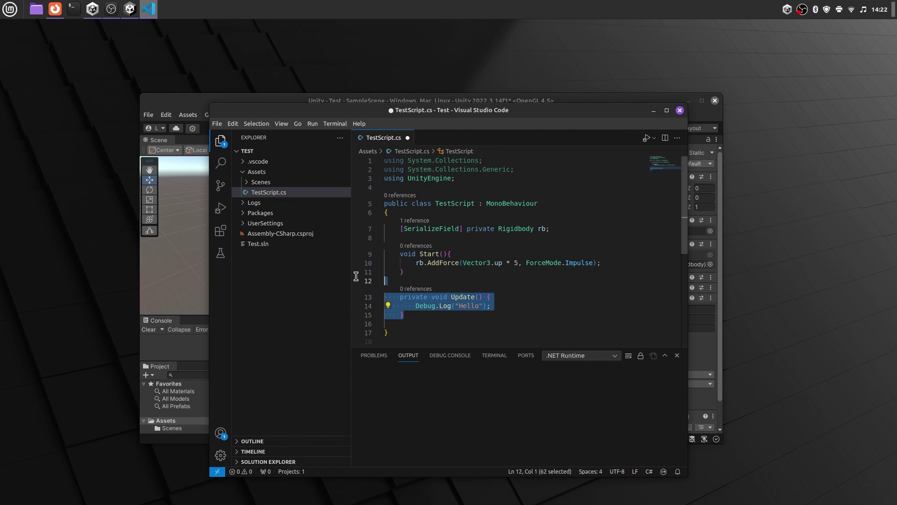
{"action": "key", "text": "BackSpace"}
{"action": "key", "text": "ctrl+s"}
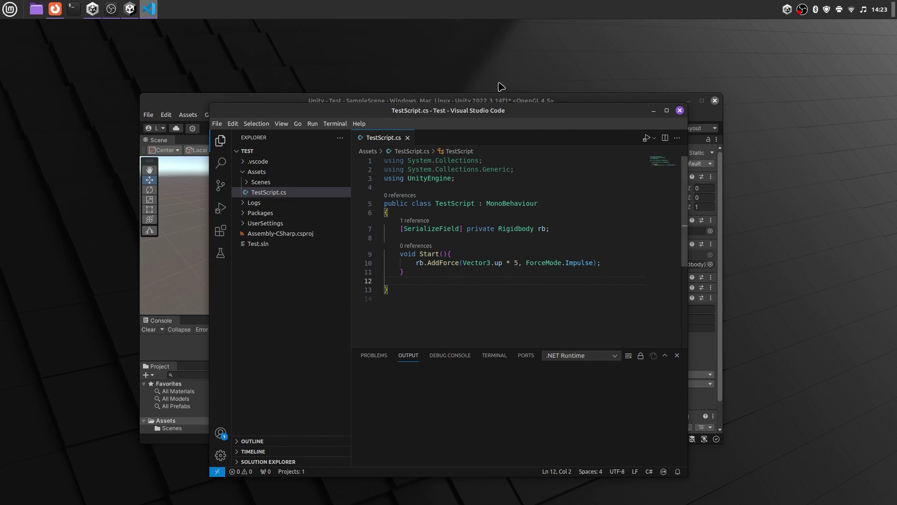
{"action": "left_click", "coordinate": [653, 110]}
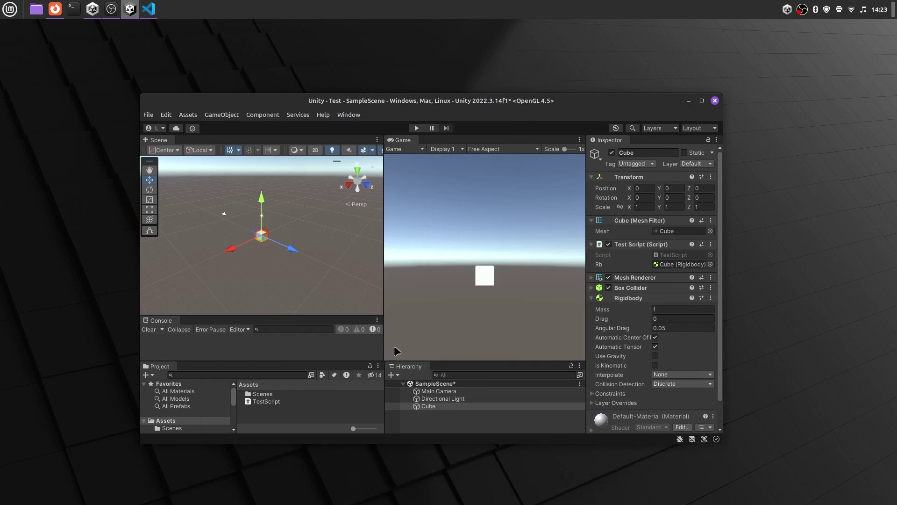